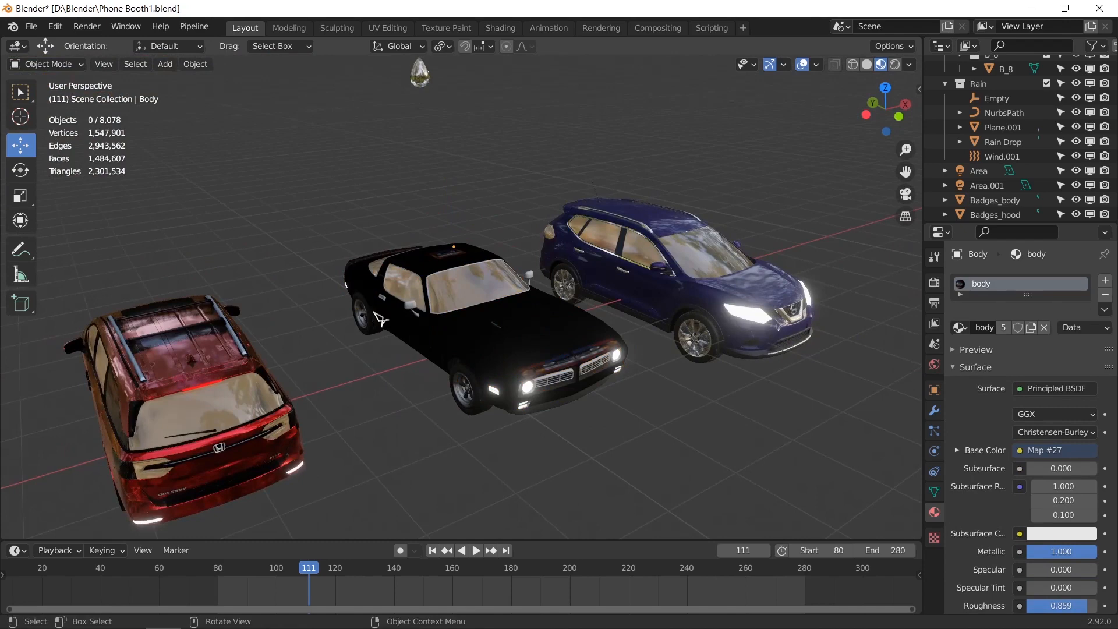
# - Examine the three cars and the badge-like texture on the black car's roof up close and from several angles
pyautogui.moveTo(451, 327); pyautogui.dragTo(429, 395, button='middle')
pyautogui.scroll(3, 466, 282)
pyautogui.scroll(8, 471, 287)
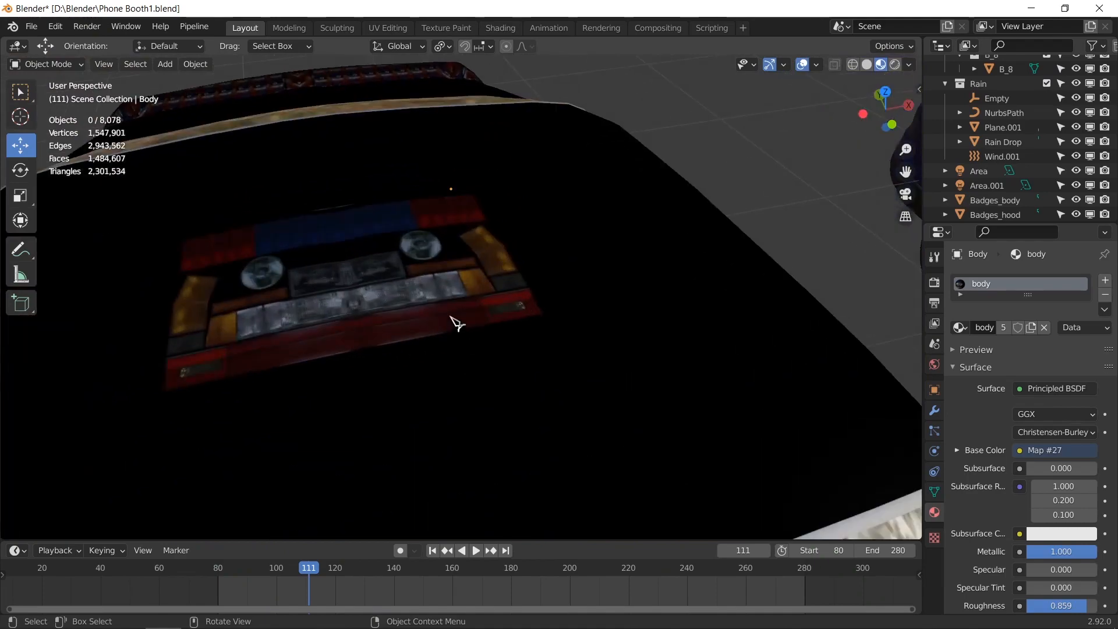
pyautogui.moveTo(451, 317); pyautogui.dragTo(312, 315, button='middle')
pyautogui.scroll(-7, 312, 315)
pyautogui.moveTo(412, 372); pyautogui.dragTo(416, 332, button='middle')
pyautogui.scroll(-8, 420, 335)
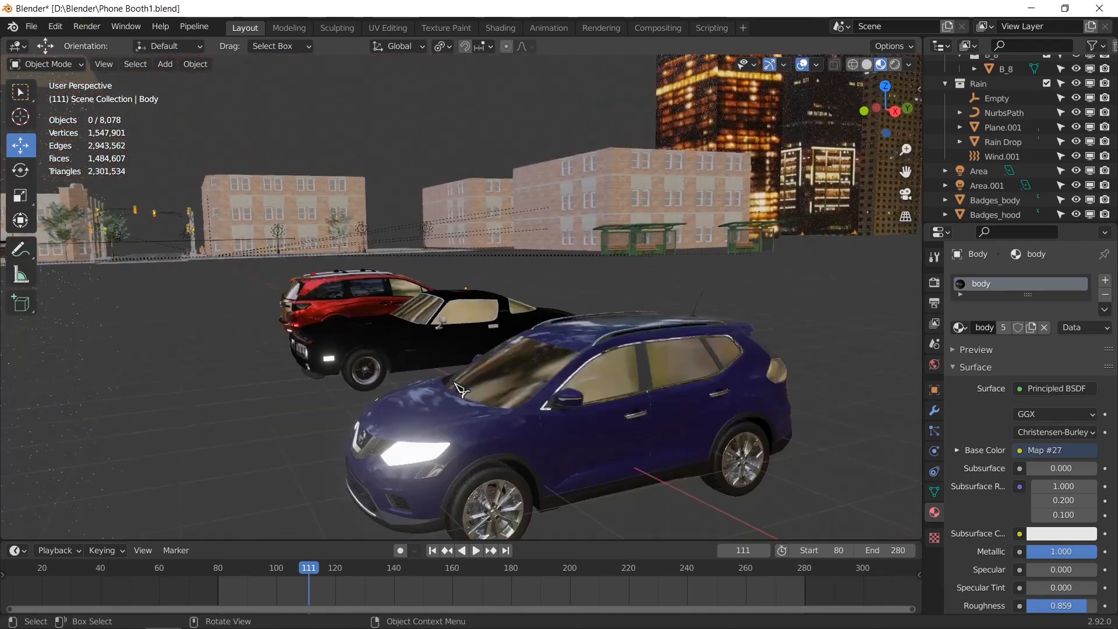
pyautogui.moveTo(431, 381); pyautogui.dragTo(514, 390, button='middle')
pyautogui.scroll(-5, 479, 378)
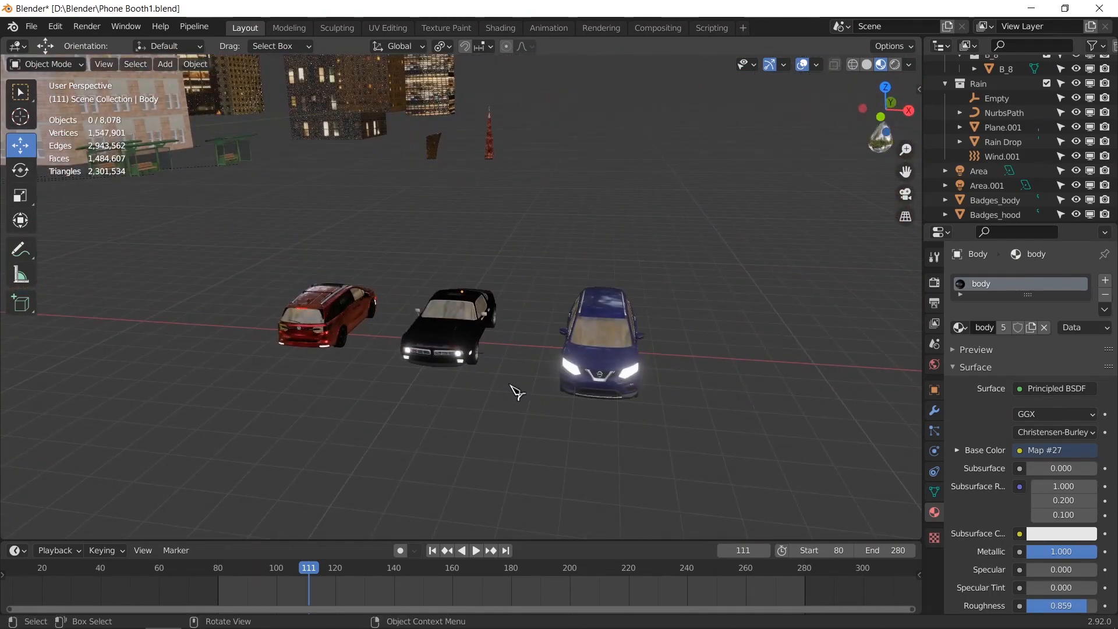
# - Select all three cars together and move them across the scene onto the road between the buildings
pyautogui.moveTo(423, 356); pyautogui.dragTo(507, 419, button='middle')
pyautogui.scroll(-4, 394, 315)
pyautogui.moveTo(310, 247); pyautogui.dragTo(541, 361)
pyautogui.scroll(-8, 542, 362)
pyautogui.moveTo(541, 362); pyautogui.dragTo(499, 303, button='middle')
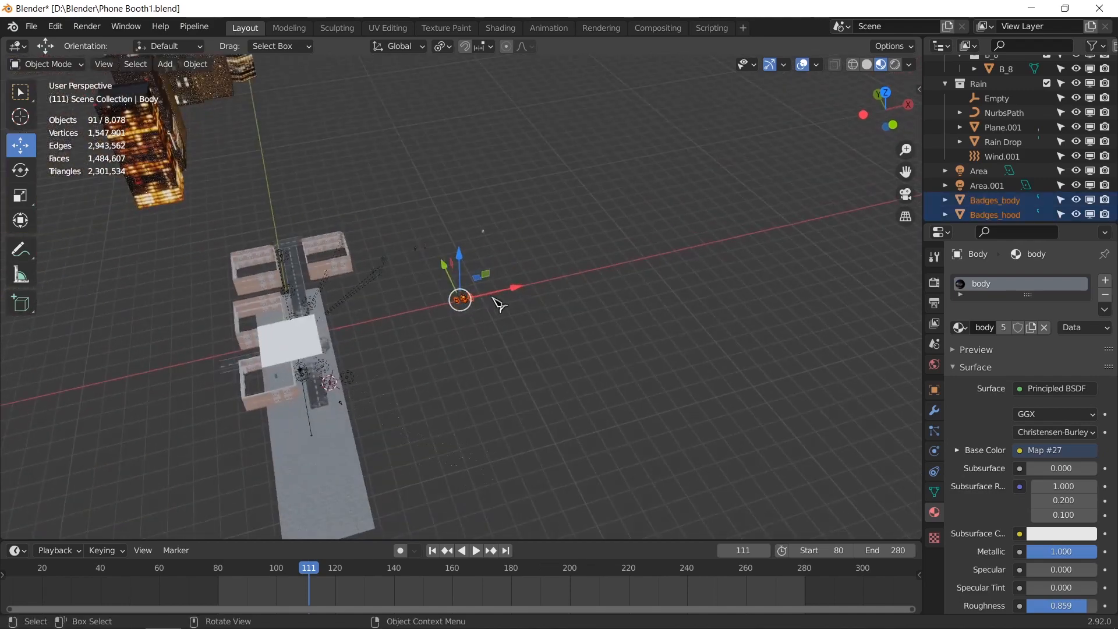
pyautogui.moveTo(492, 297); pyautogui.dragTo(338, 345)
pyautogui.moveTo(399, 369); pyautogui.dragTo(336, 370, button='middle')
pyautogui.moveTo(343, 254); pyautogui.dragTo(339, 258)
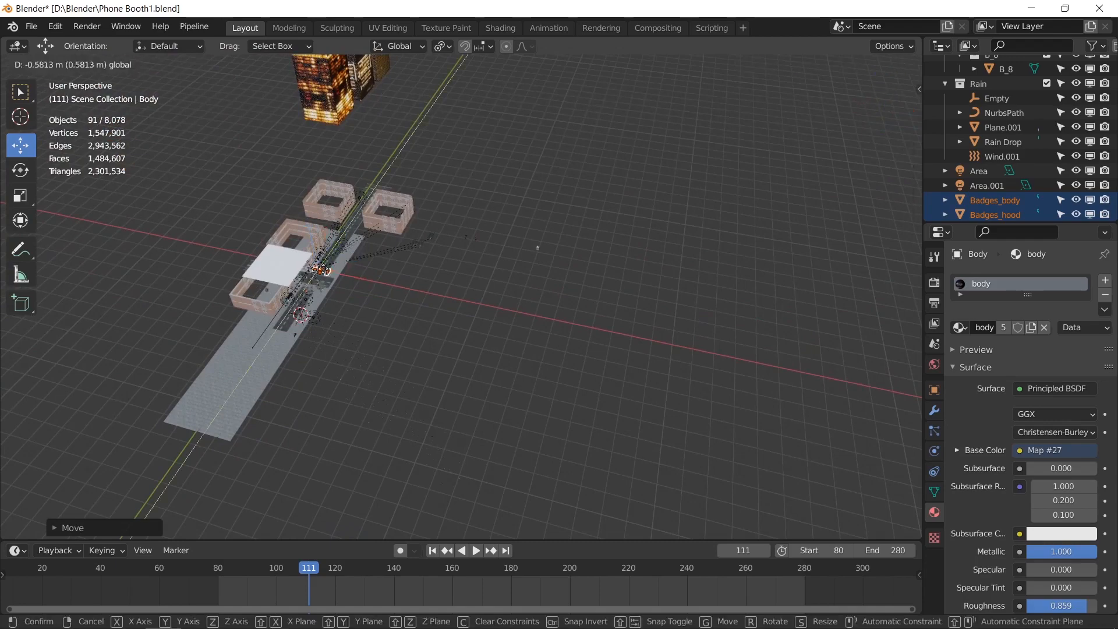
pyautogui.moveTo(306, 304); pyautogui.dragTo(307, 304)
# - Shift the three cars along the X axis so the red and black cars sit in opposite lanes
pyautogui.press('KP_Decimal')
pyautogui.scroll(3, 437, 353)
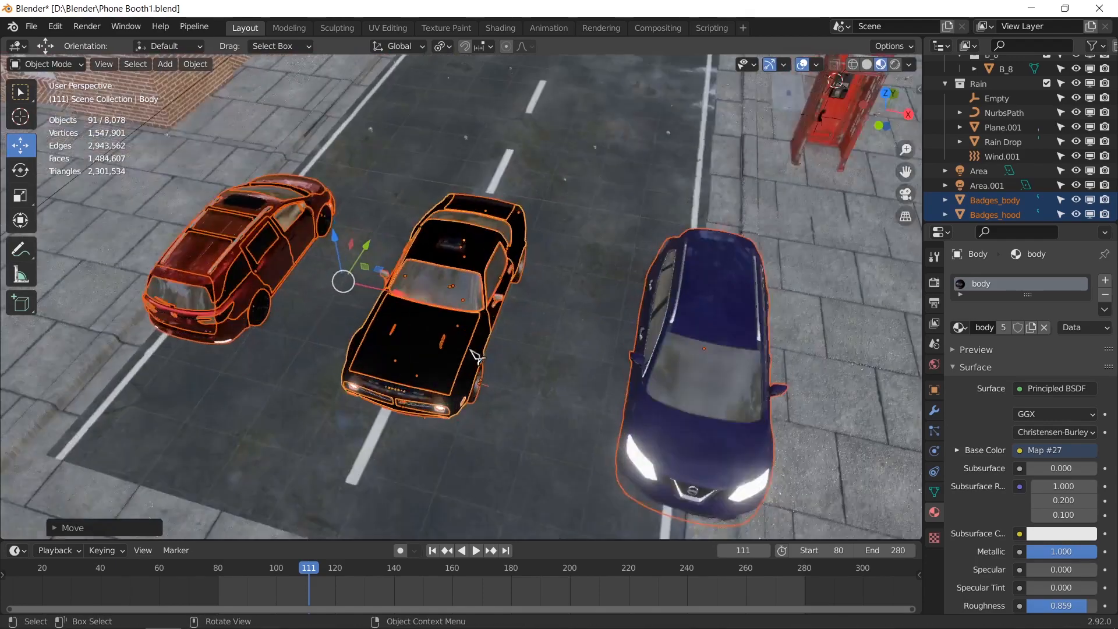
pyautogui.moveTo(472, 349); pyautogui.dragTo(523, 305, button='middle')
pyautogui.moveTo(393, 308); pyautogui.dragTo(475, 306)
pyautogui.moveTo(350, 341); pyautogui.dragTo(666, 183, button='middle')
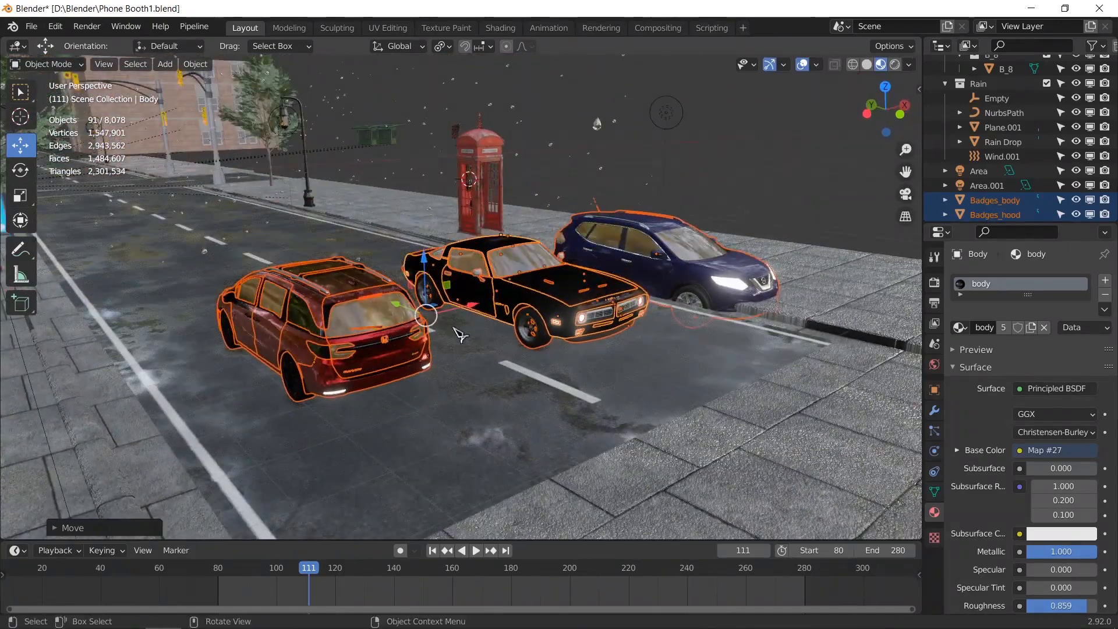
# - In top view, move the blue Nissan along the X axis off the pavement until it sits beside the black car
pyautogui.moveTo(460, 335); pyautogui.dragTo(508, 336, button='middle')
pyautogui.moveTo(296, 168); pyautogui.dragTo(476, 321, button='middle')
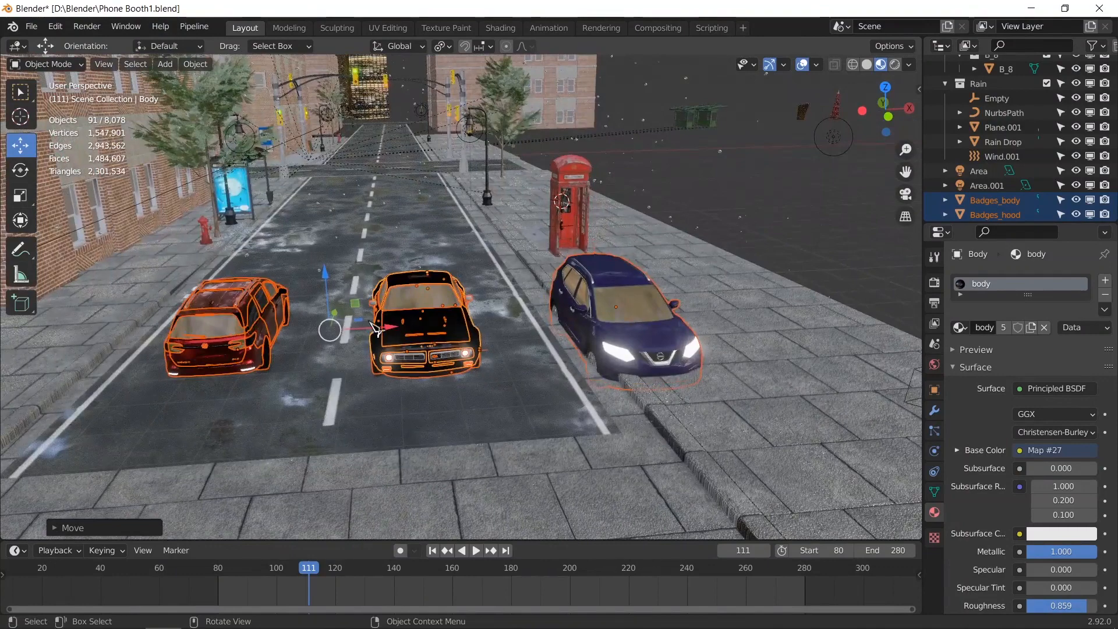
pyautogui.moveTo(377, 329); pyautogui.dragTo(398, 329, button='middle')
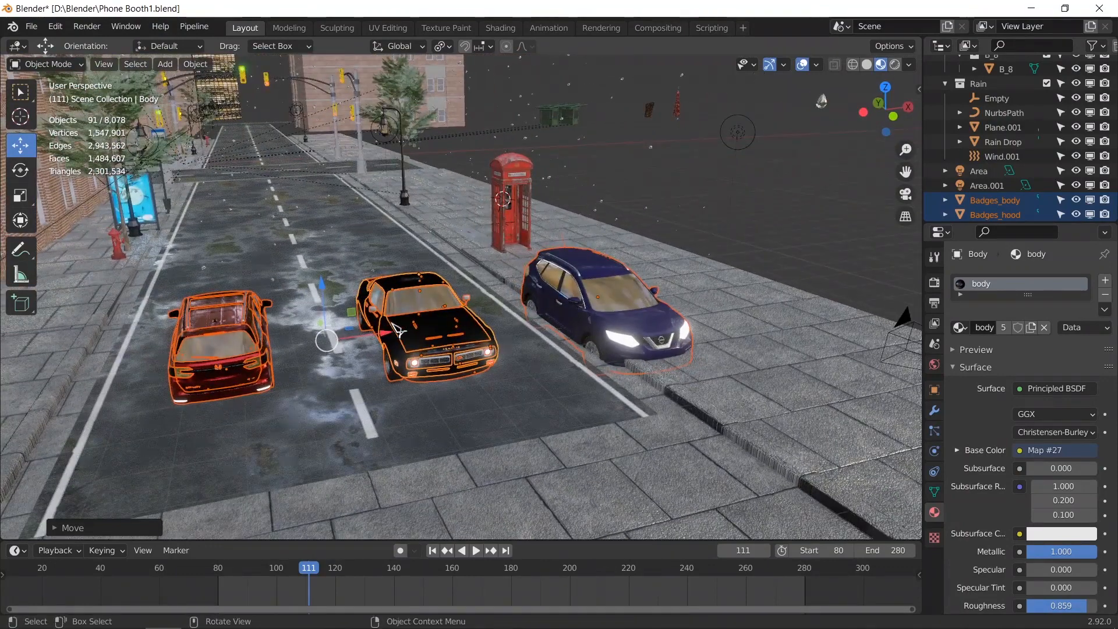
pyautogui.moveTo(252, 330); pyautogui.dragTo(318, 350, button='middle')
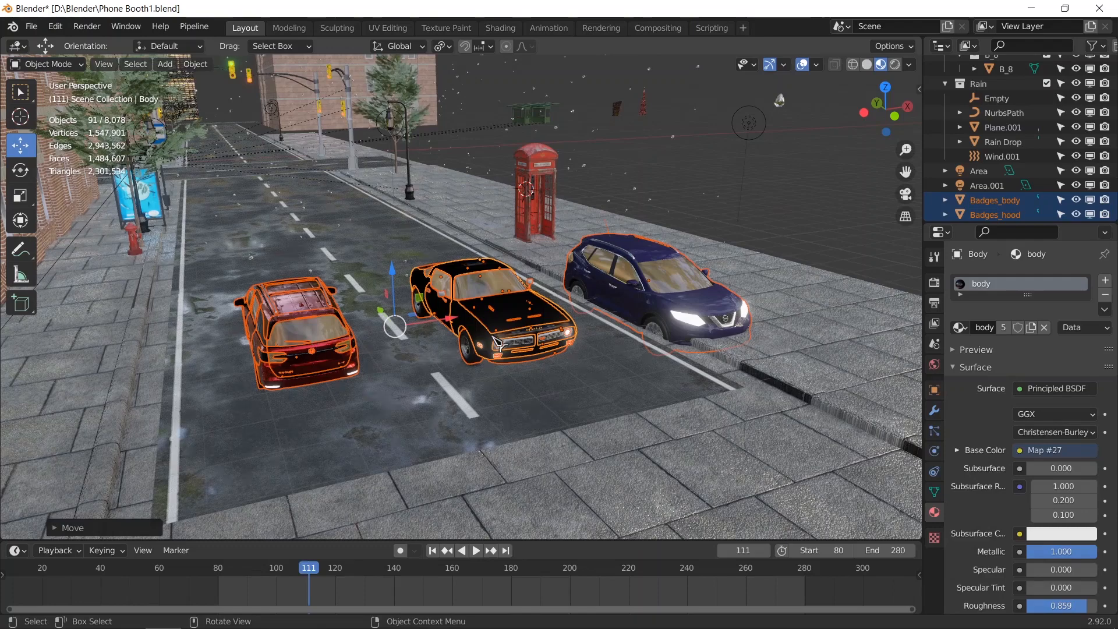
pyautogui.press('KP_7')
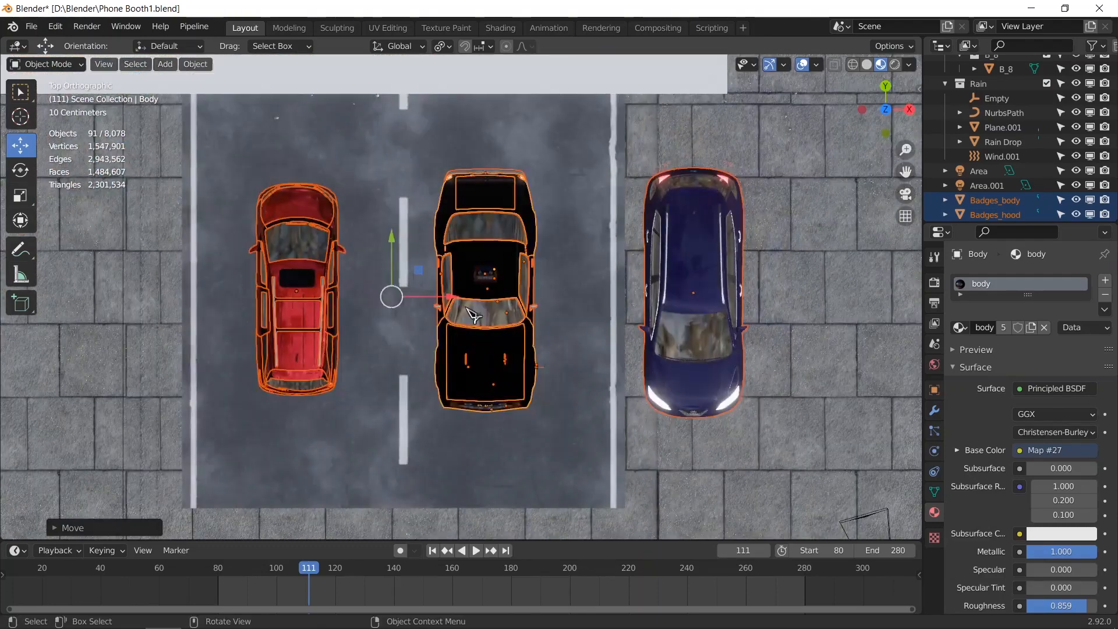
pyautogui.click(674, 309)
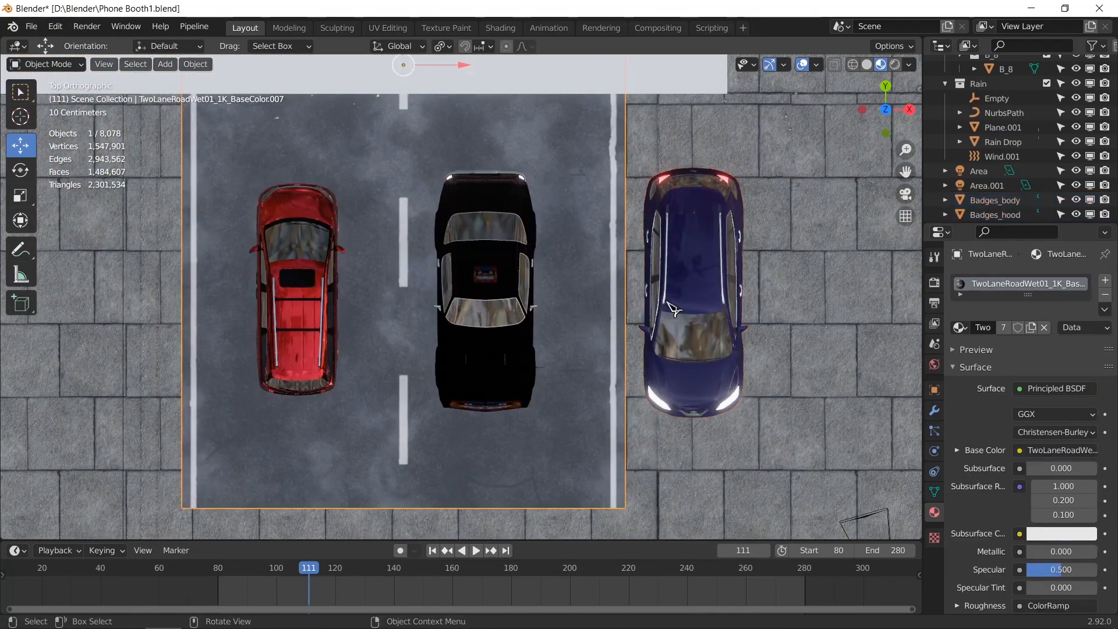
pyautogui.moveTo(751, 299); pyautogui.dragTo(393, 303)
# - Select all parts of the red car, nudge them toward the centre line and join them into one object
pyautogui.click(324, 284)
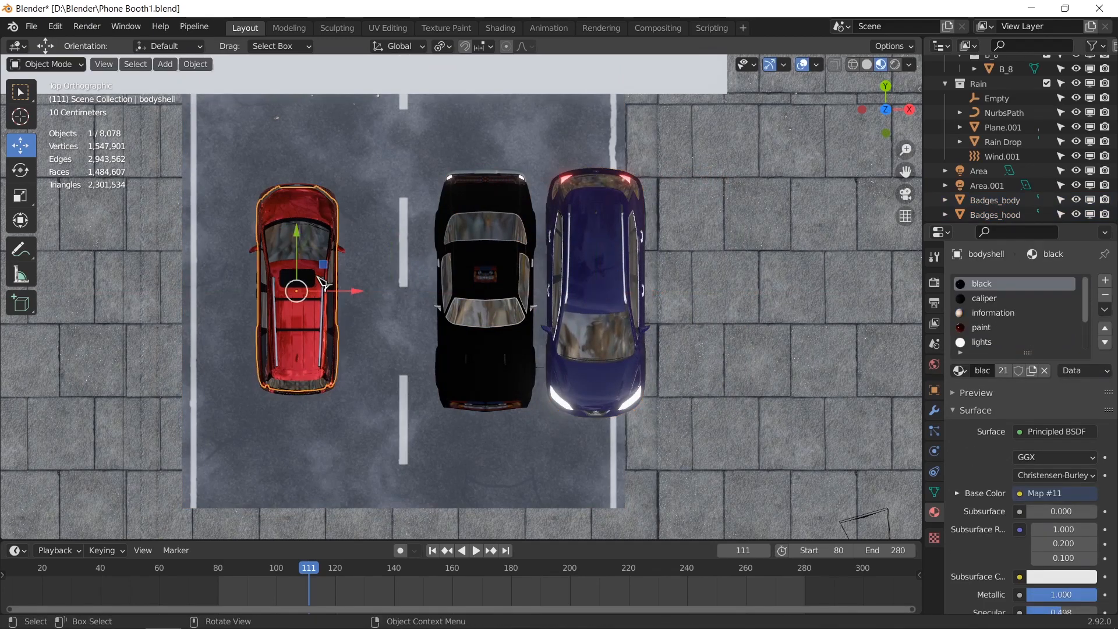
pyautogui.moveTo(220, 170); pyautogui.dragTo(379, 423)
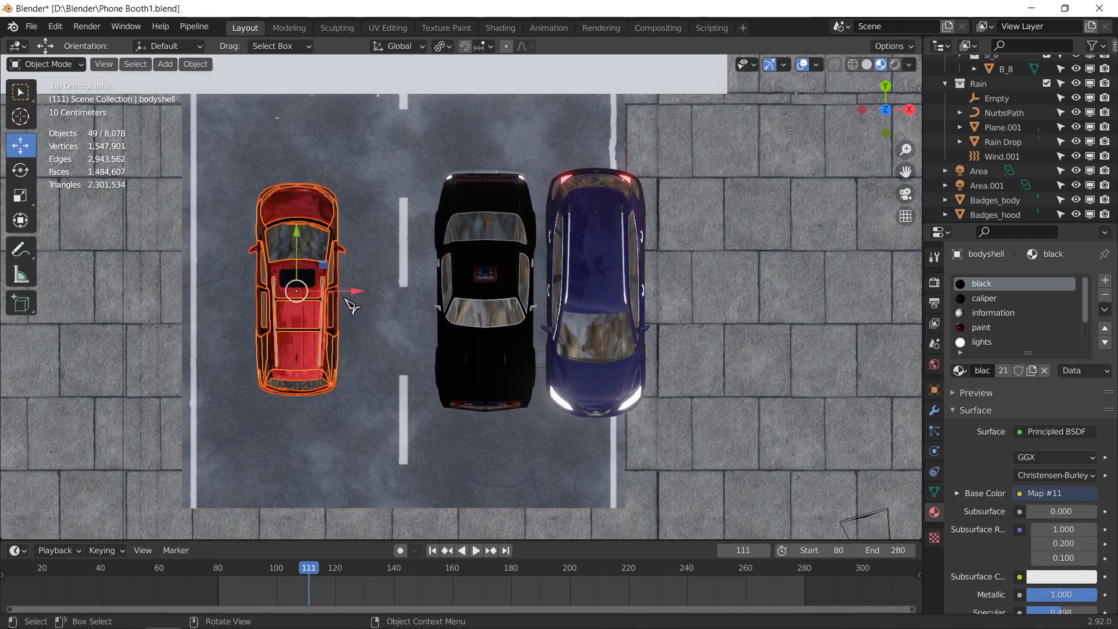
pyautogui.moveTo(351, 305)
pyautogui.mouseDown()
pyautogui.moveTo(480, 302)
pyautogui.moveTo(366, 297)
pyautogui.mouseUp()
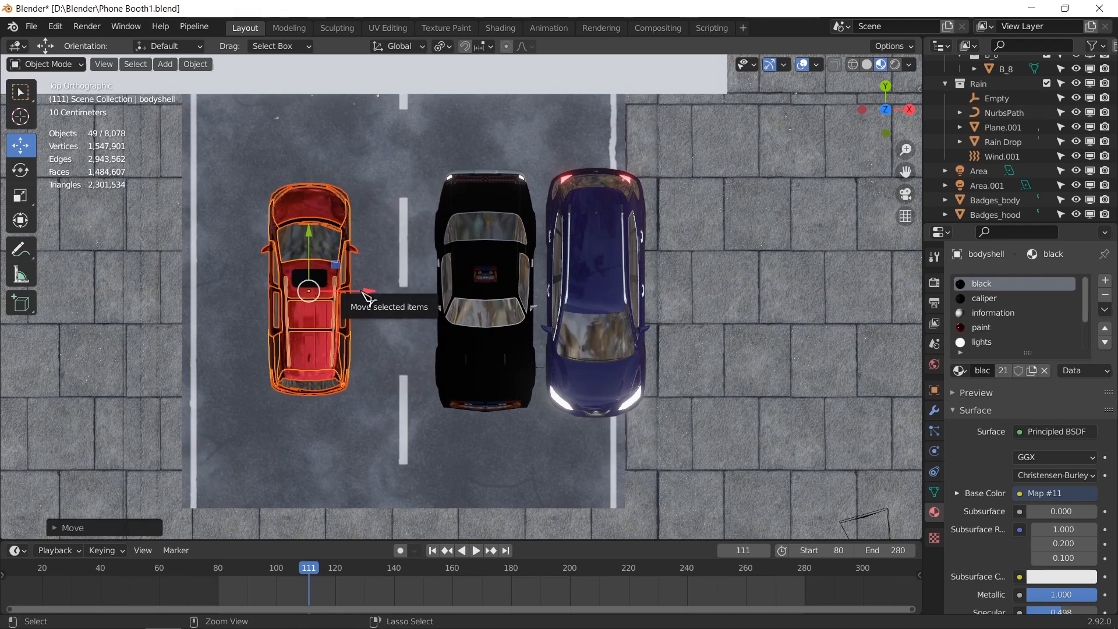
pyautogui.hotkey('ctrl', 'j')
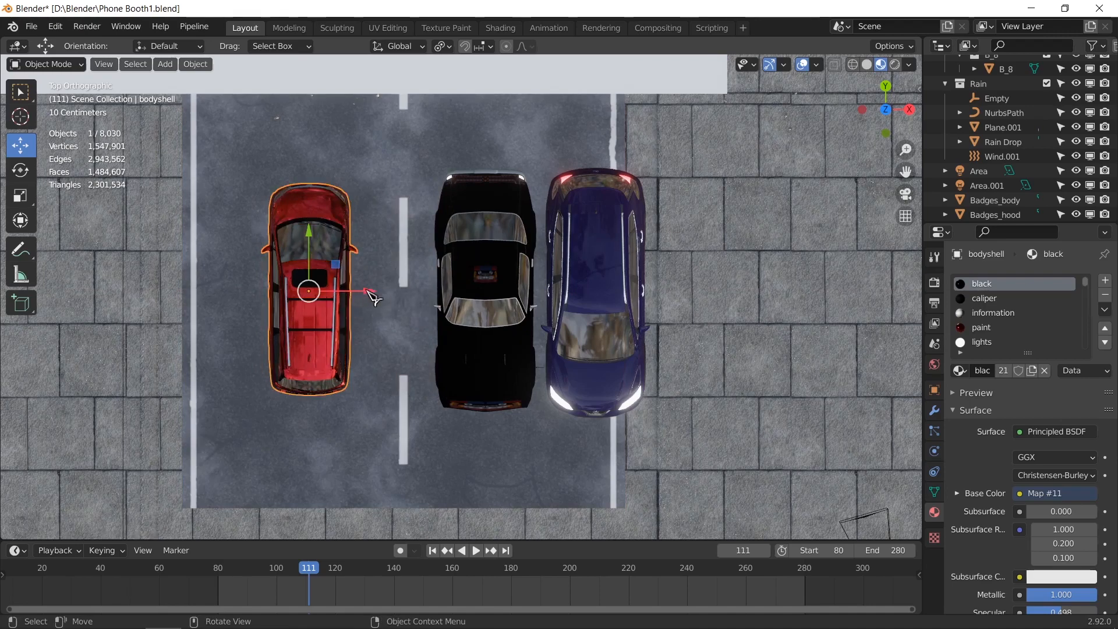
# - Scale the red car up to about the length of the other cars and reposition it within its lane
pyautogui.moveTo(369, 292); pyautogui.dragTo(352, 325)
pyautogui.press('s')
pyautogui.press('g')
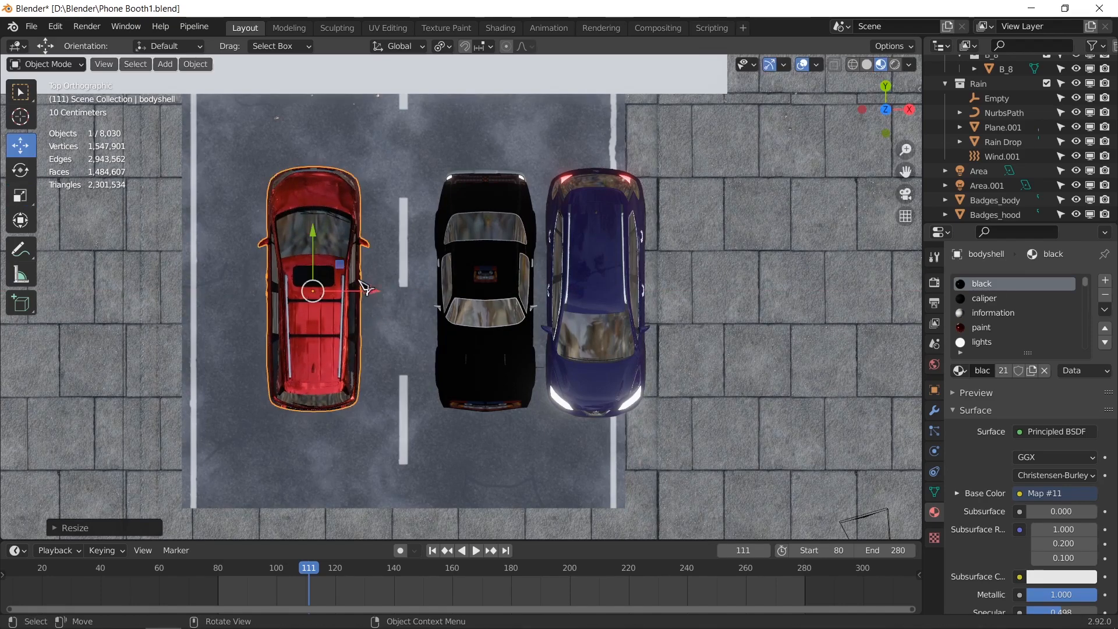
pyautogui.moveTo(346, 263); pyautogui.dragTo(339, 268)
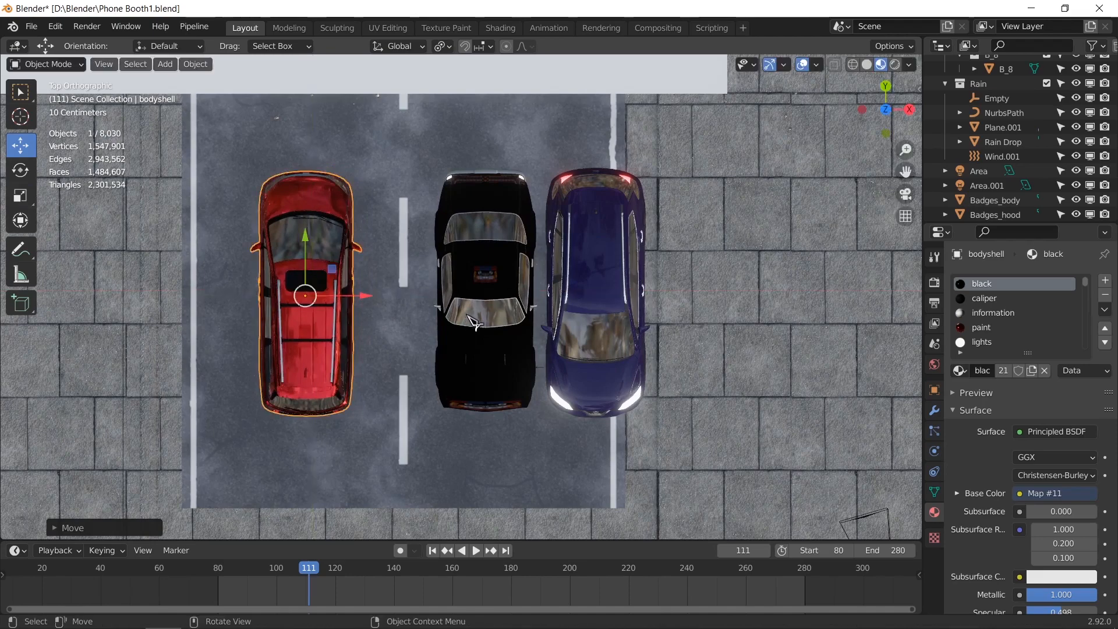
# - Select the black car's parts, excluding the road and the blue car, and join them into one object
pyautogui.click(472, 316)
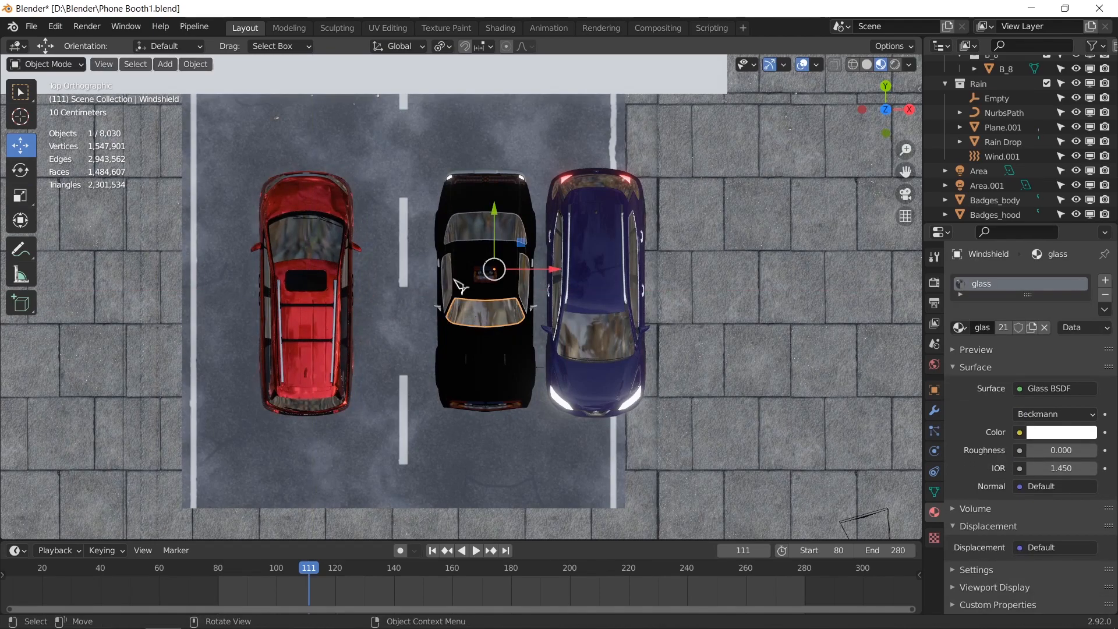
pyautogui.moveTo(413, 170); pyautogui.dragTo(552, 447)
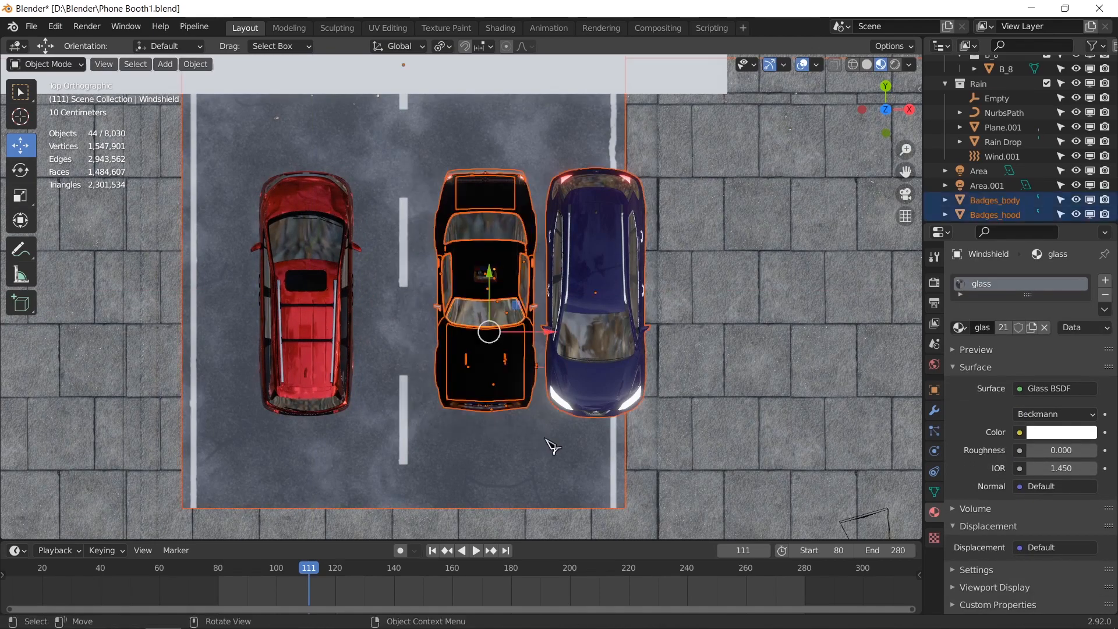
pyautogui.keyDown('ctrl'); pyautogui.moveTo(631, 489); pyautogui.dragTo(593, 397); pyautogui.keyUp('ctrl')
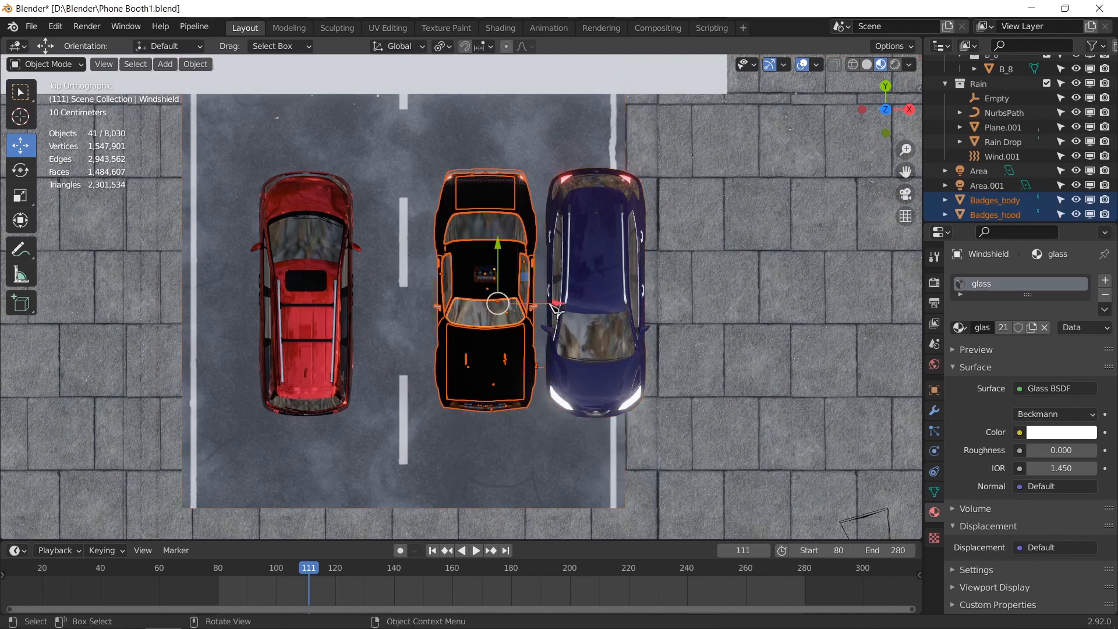
pyautogui.moveTo(556, 308); pyautogui.dragTo(455, 310)
pyautogui.hotkey('ctrl', 'z')
pyautogui.hotkey('ctrl', 'j')
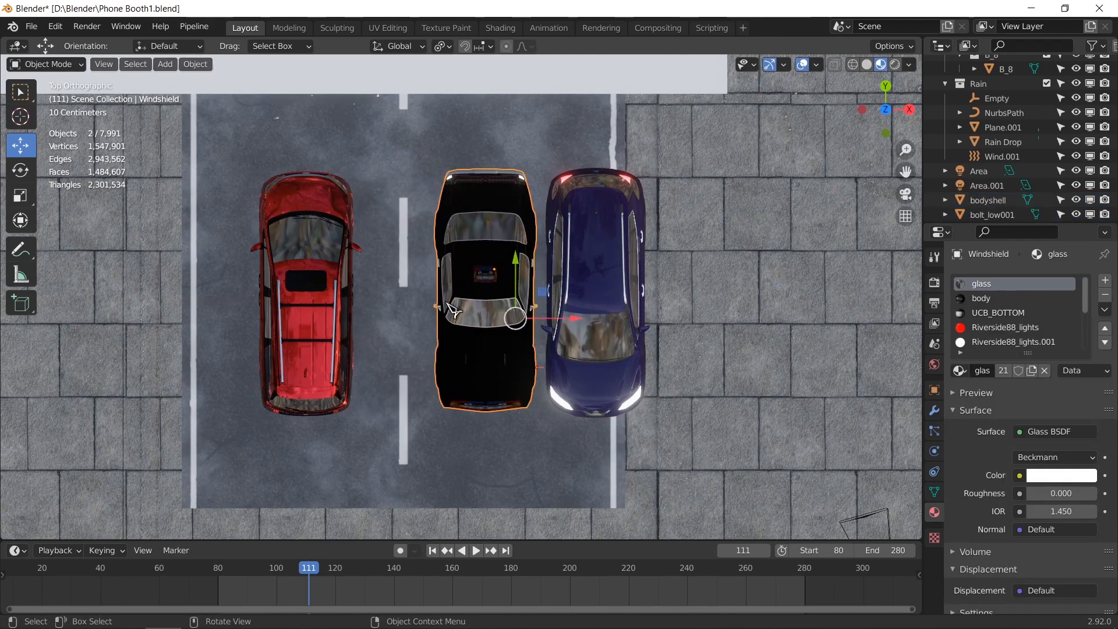
# - In side view, raise the blue Nissan vertically until its tyres rest on the ground surface
pyautogui.click(593, 296)
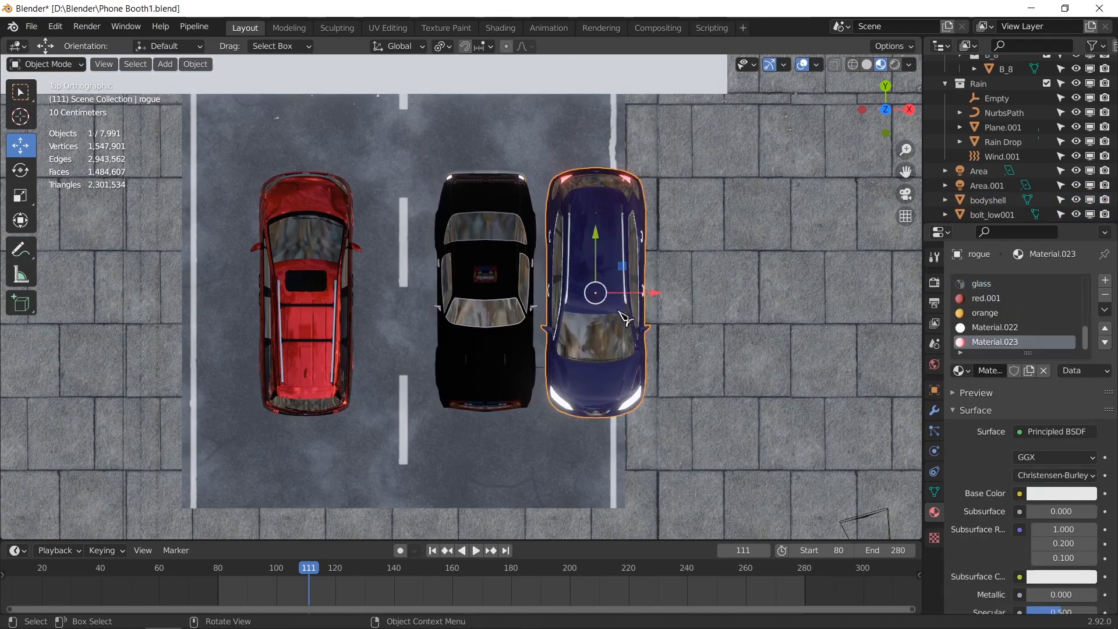
pyautogui.moveTo(623, 317); pyautogui.dragTo(622, 268, button='middle')
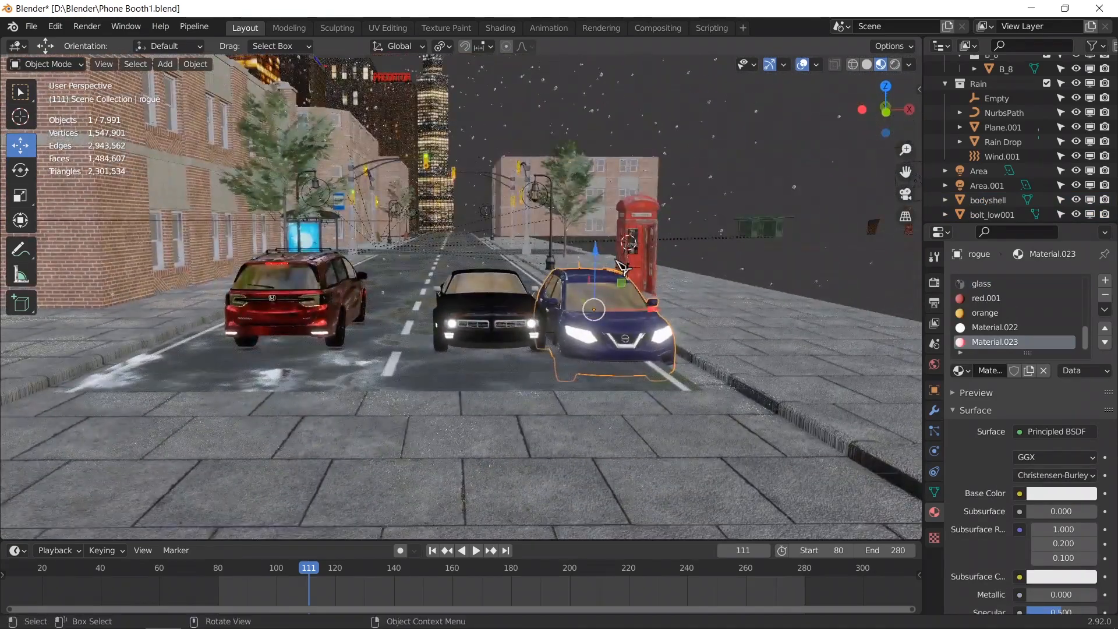
pyautogui.press('KP_3')
pyautogui.press('KP_1')
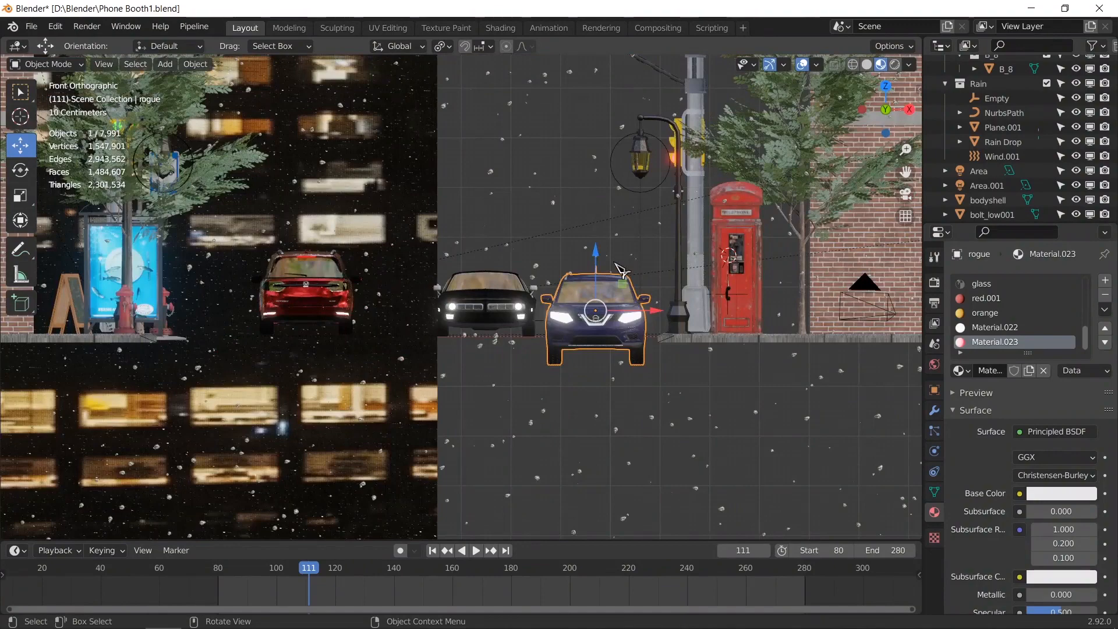
pyautogui.press('KP_3')
pyautogui.scroll(4, 544, 313)
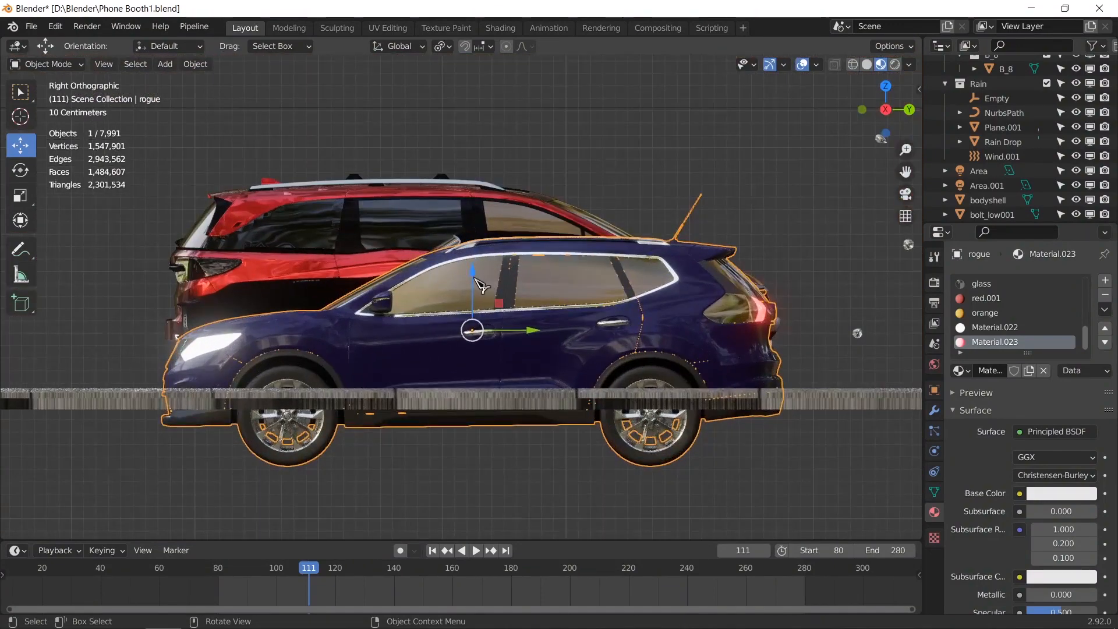
pyautogui.moveTo(472, 281); pyautogui.dragTo(474, 199)
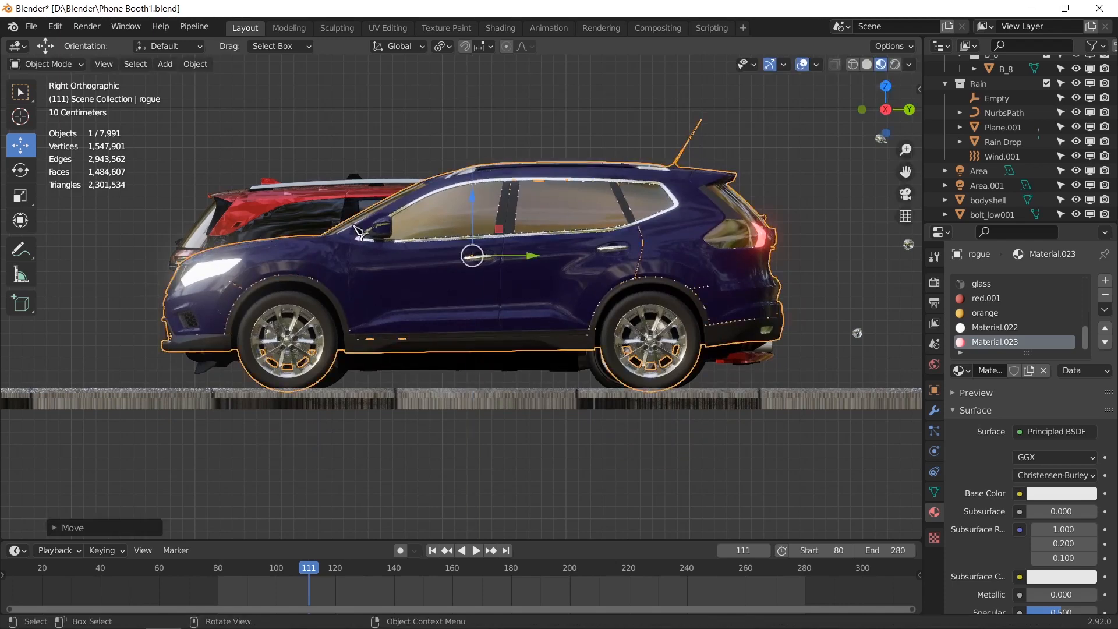
# - Select the black car hidden behind the blue one and raise it slightly in side view to ground level
pyautogui.click(279, 224)
pyautogui.moveTo(469, 355)
pyautogui.mouseDown()
pyautogui.moveTo(462, 327)
pyautogui.moveTo(465, 339)
pyautogui.mouseUp()
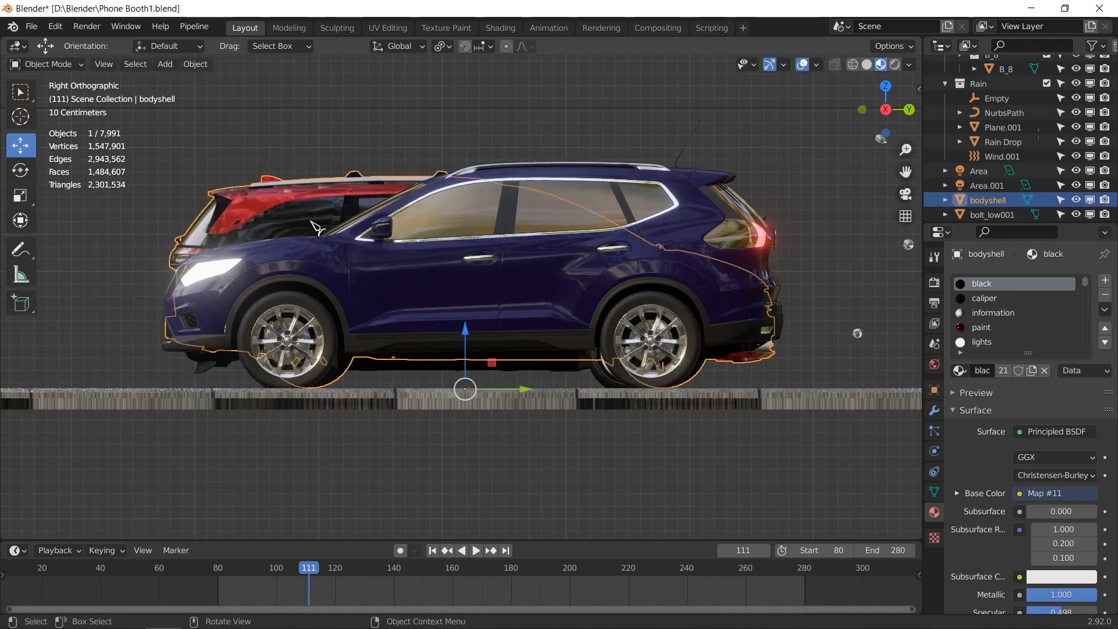
pyautogui.click(397, 243)
pyautogui.click(397, 243)
pyautogui.click(517, 286)
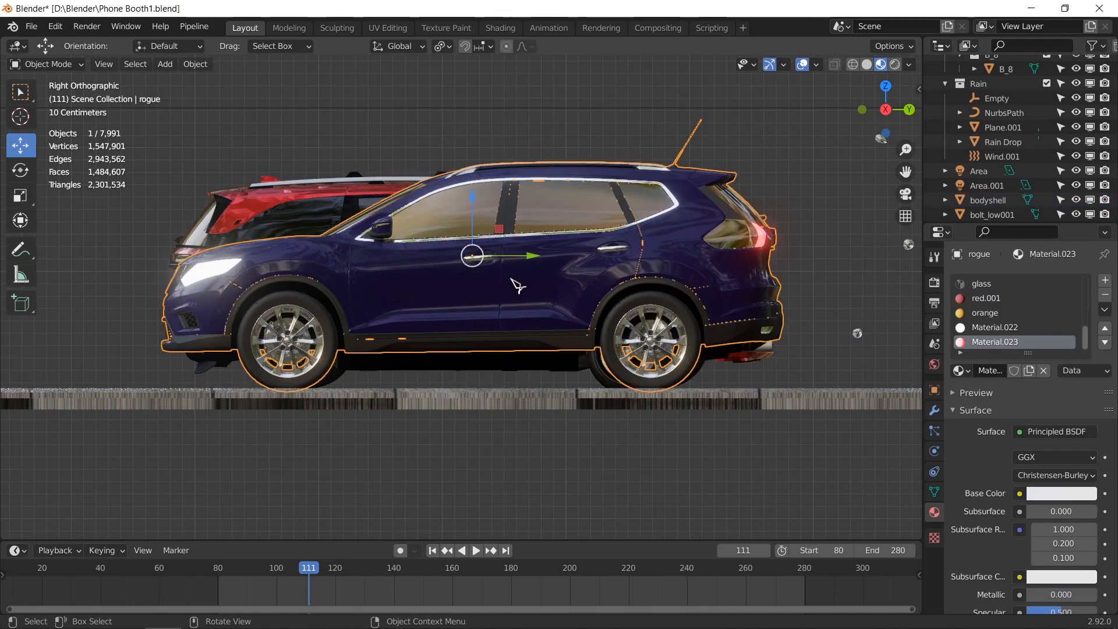
pyautogui.click(517, 286)
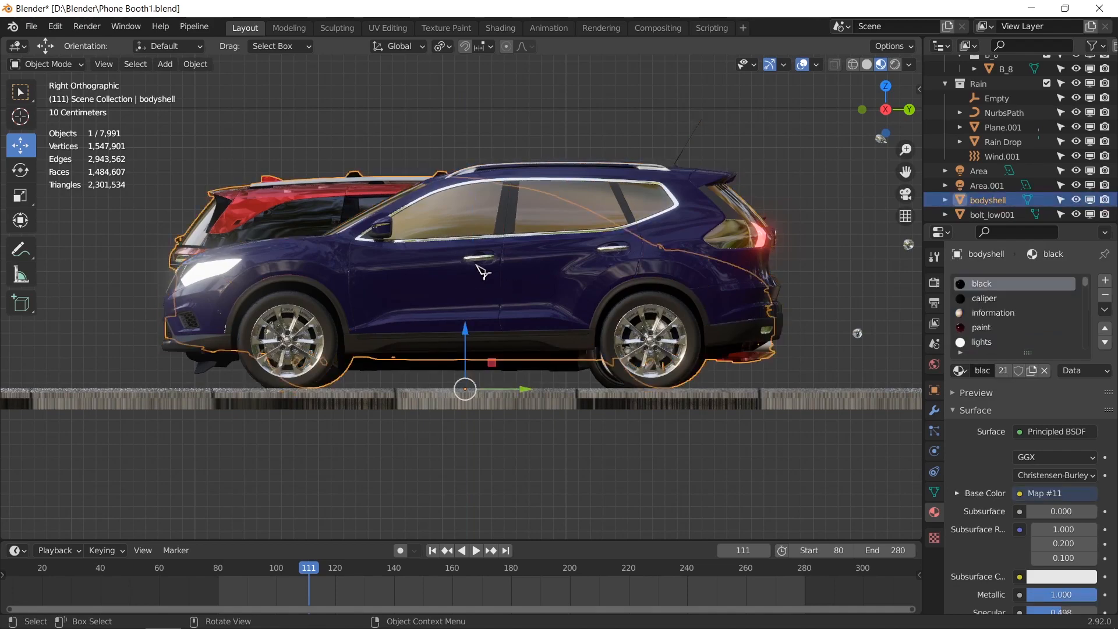
pyautogui.moveTo(477, 265); pyautogui.dragTo(386, 327, button='middle')
pyautogui.click(385, 328)
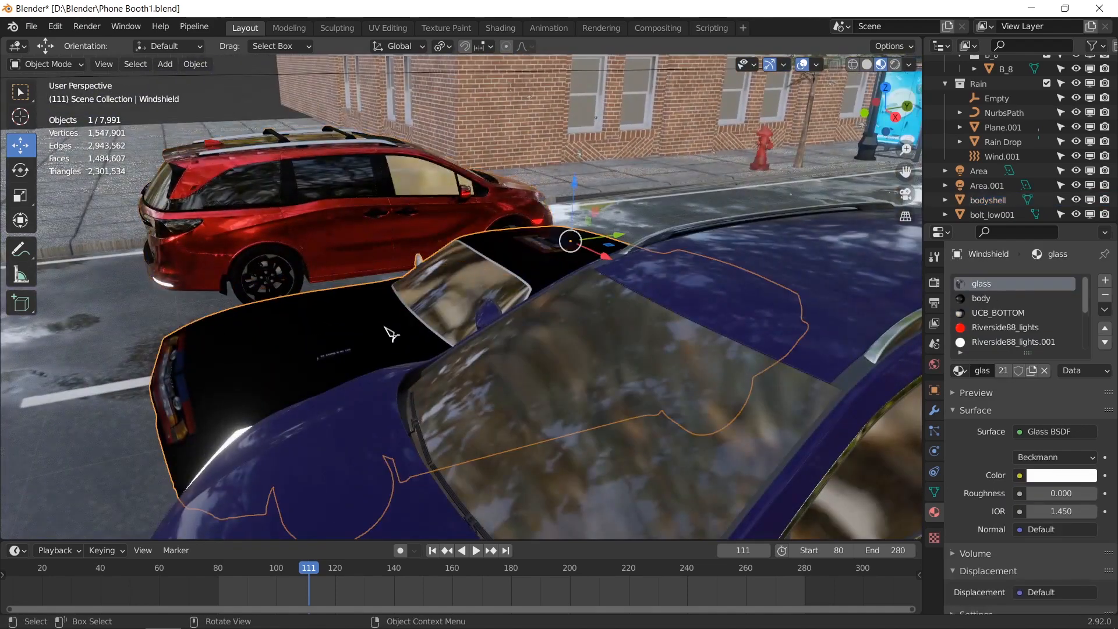
pyautogui.press('KP_3')
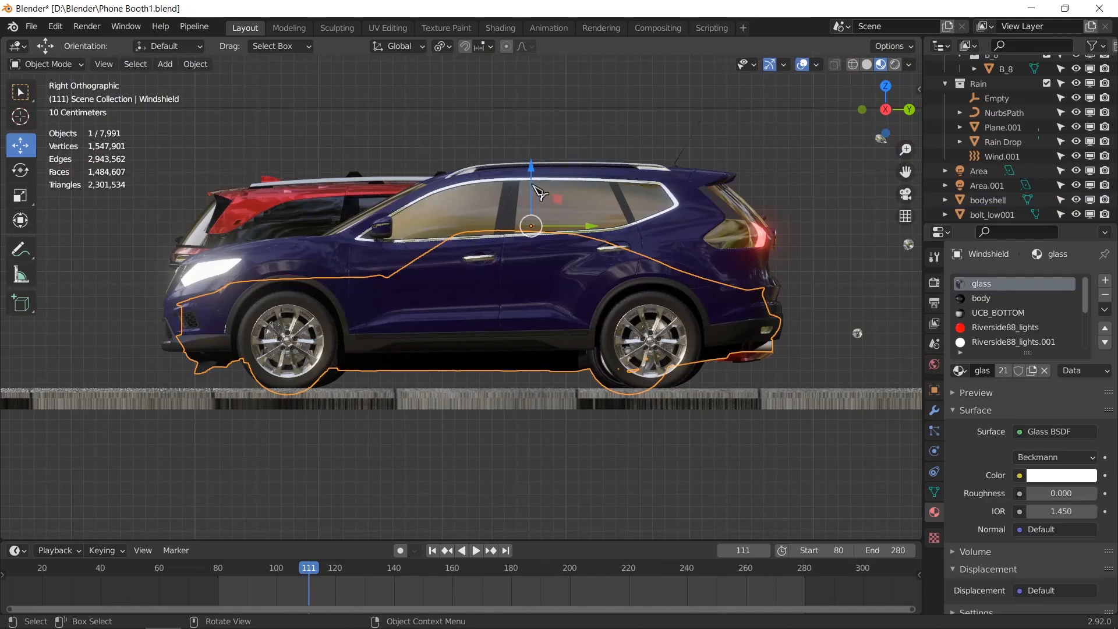
pyautogui.moveTo(532, 187); pyautogui.dragTo(531, 173)
# - Lower the blue Nissan slightly along the Z axis so its tyres touch the road
pyautogui.moveTo(454, 246); pyautogui.dragTo(384, 302, button='middle')
pyautogui.scroll(-2, 622, 250)
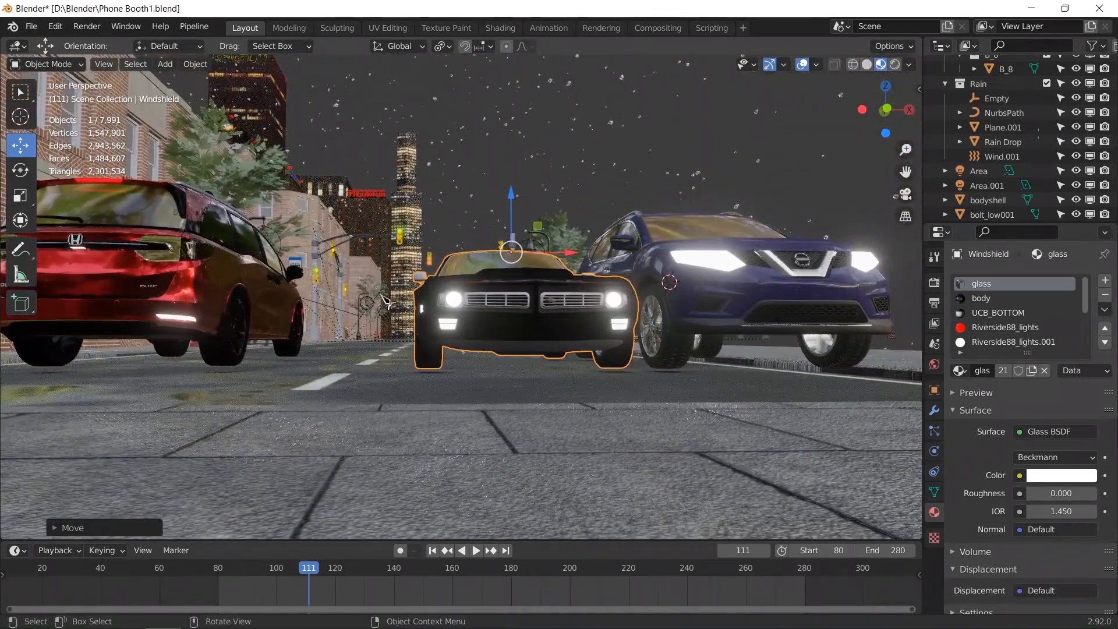
pyautogui.click(778, 313)
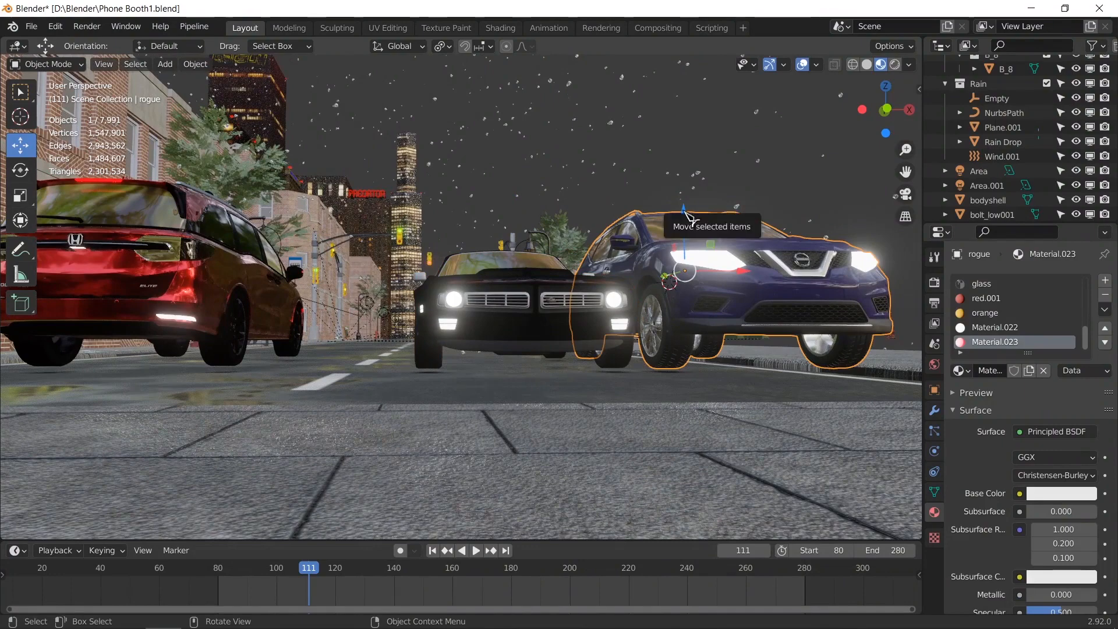
pyautogui.moveTo(686, 214); pyautogui.dragTo(684, 217)
# - Lower the red Honda and the black car slightly along the Z axis so both sit on the road
pyautogui.click(193, 302)
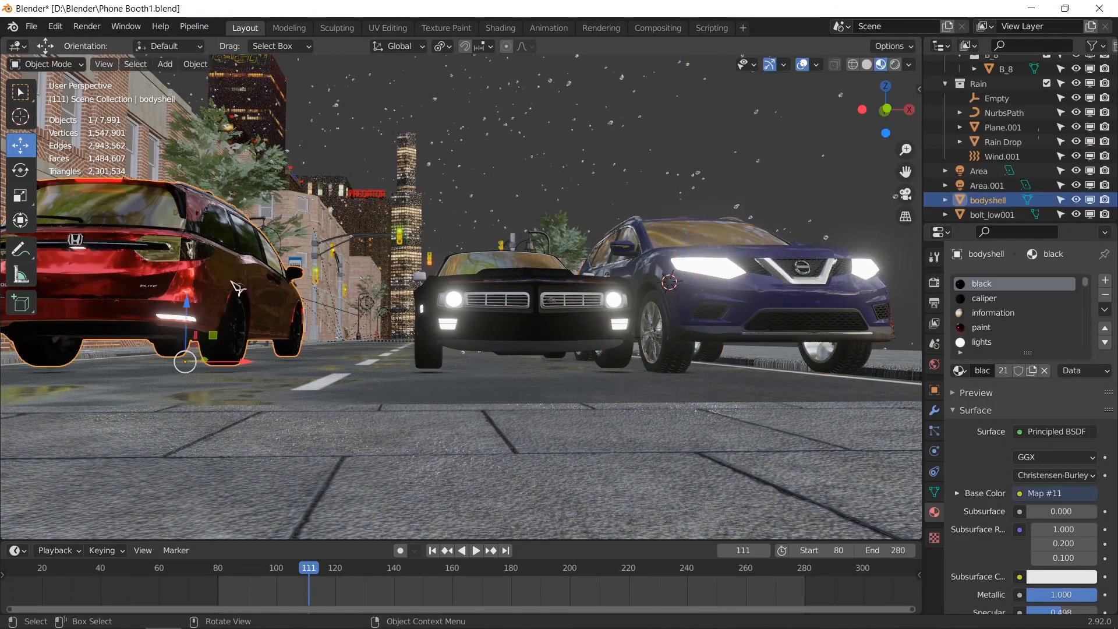
pyautogui.moveTo(187, 311); pyautogui.dragTo(184, 316)
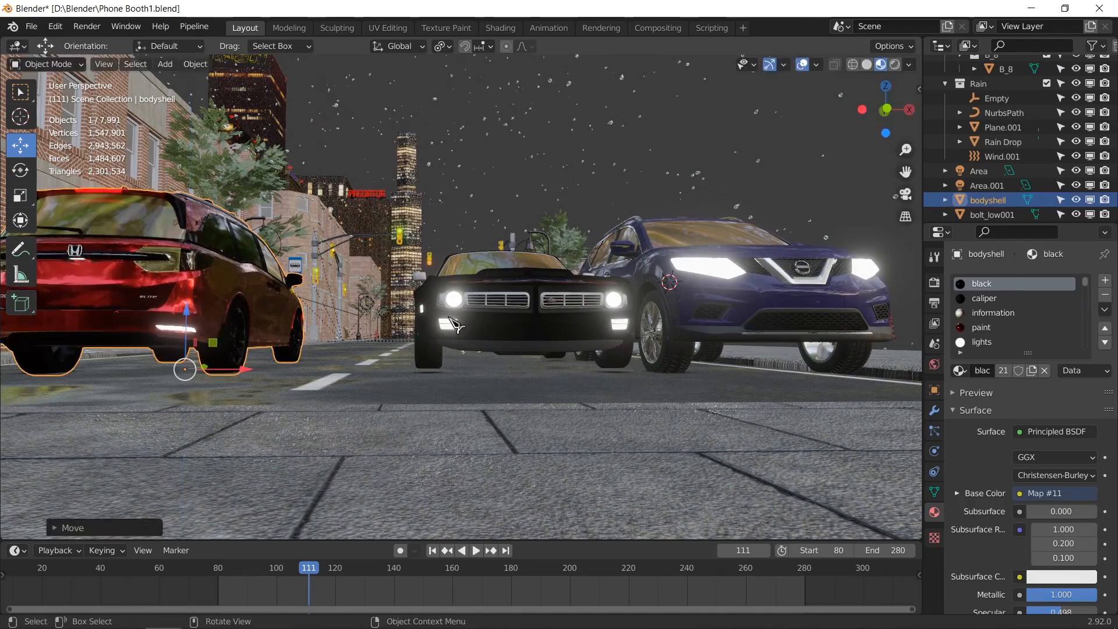
pyautogui.click(509, 251)
pyautogui.moveTo(512, 217); pyautogui.dragTo(508, 221)
pyautogui.moveTo(508, 222); pyautogui.dragTo(571, 340, button='middle')
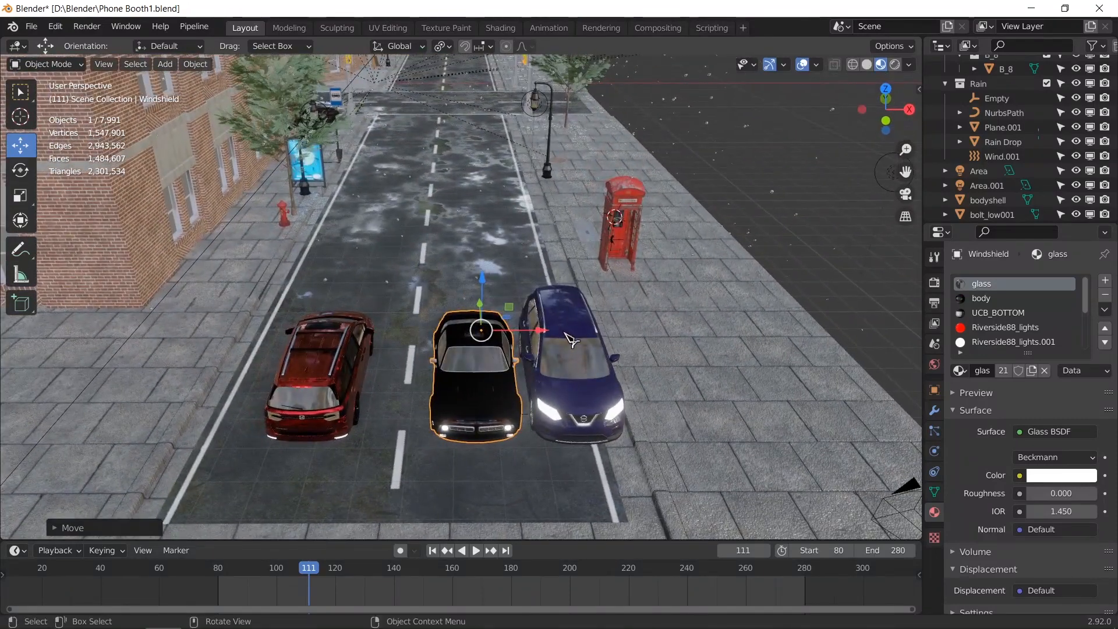
# - At frame 80, move the black car in top view along the street to the stretch beyond the crossing
pyautogui.click(432, 551)
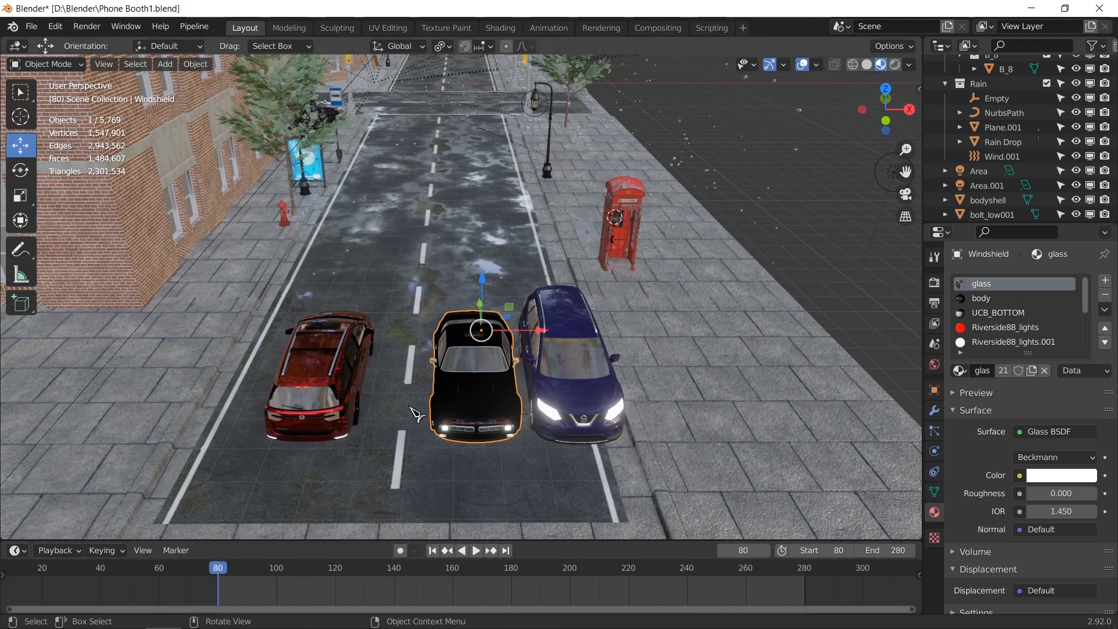
pyautogui.press('KP_7')
pyautogui.scroll(-8, 594, 300)
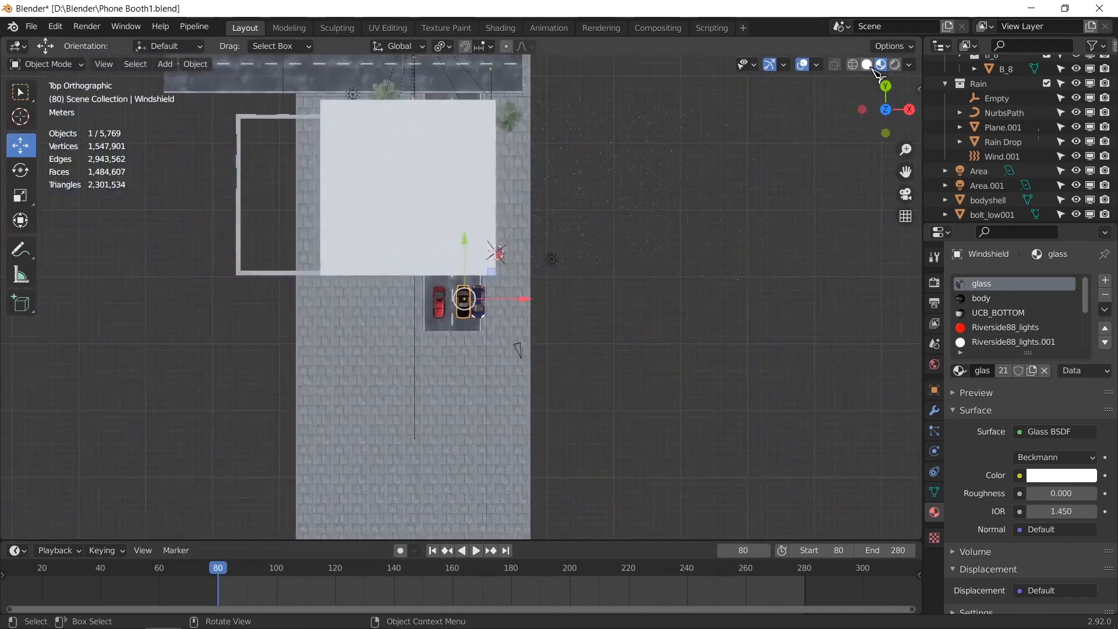
pyautogui.click(869, 66)
pyautogui.hotkey('alt', 'z')
pyautogui.keyDown('shift'); pyautogui.moveTo(514, 227); pyautogui.dragTo(499, 430, button='middle'); pyautogui.keyUp('shift')
pyautogui.scroll(-2, 496, 425)
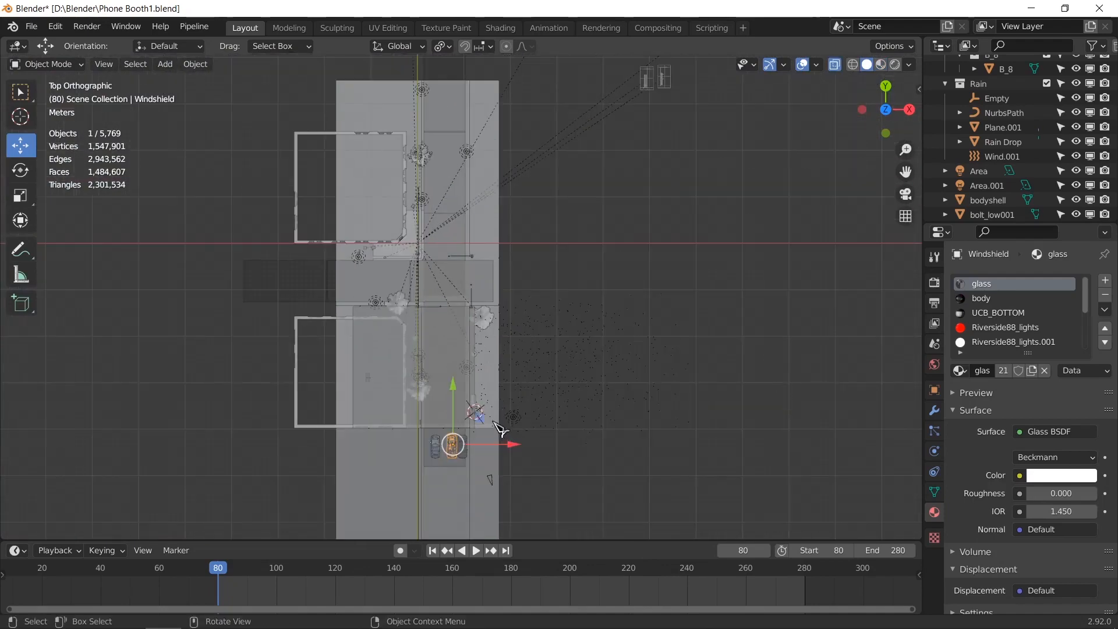
pyautogui.moveTo(455, 409); pyautogui.dragTo(469, 135)
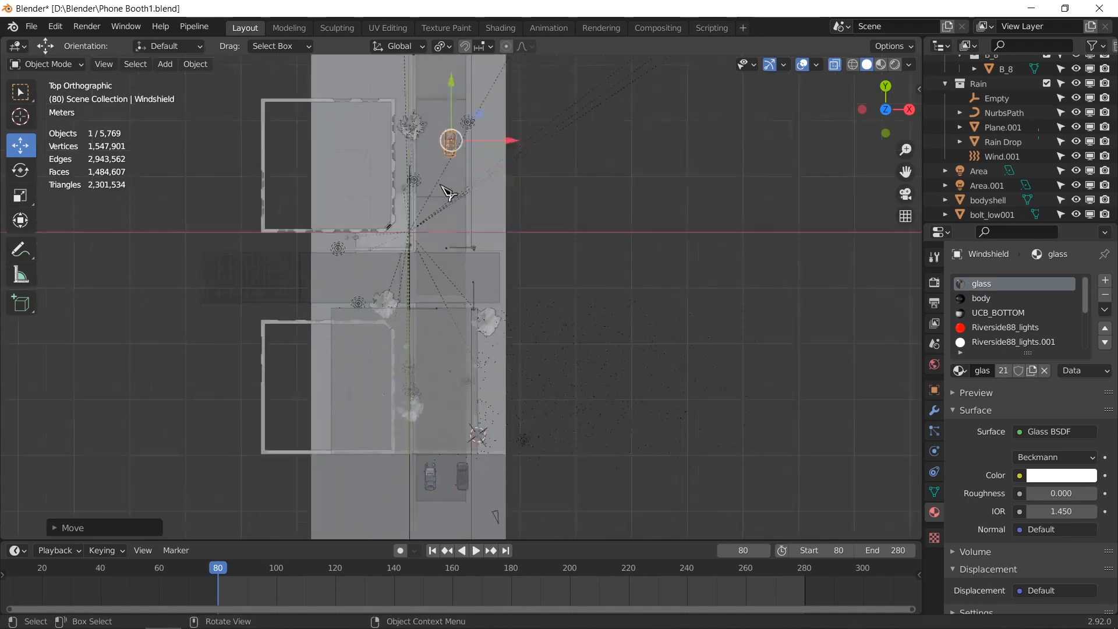
# - Shift the black car slightly along X to the middle of its lane and insert a Location keyframe at frame 80
pyautogui.scroll(5, 449, 190)
pyautogui.keyDown('shift'); pyautogui.moveTo(431, 177); pyautogui.dragTo(456, 352, button='middle'); pyautogui.keyUp('shift')
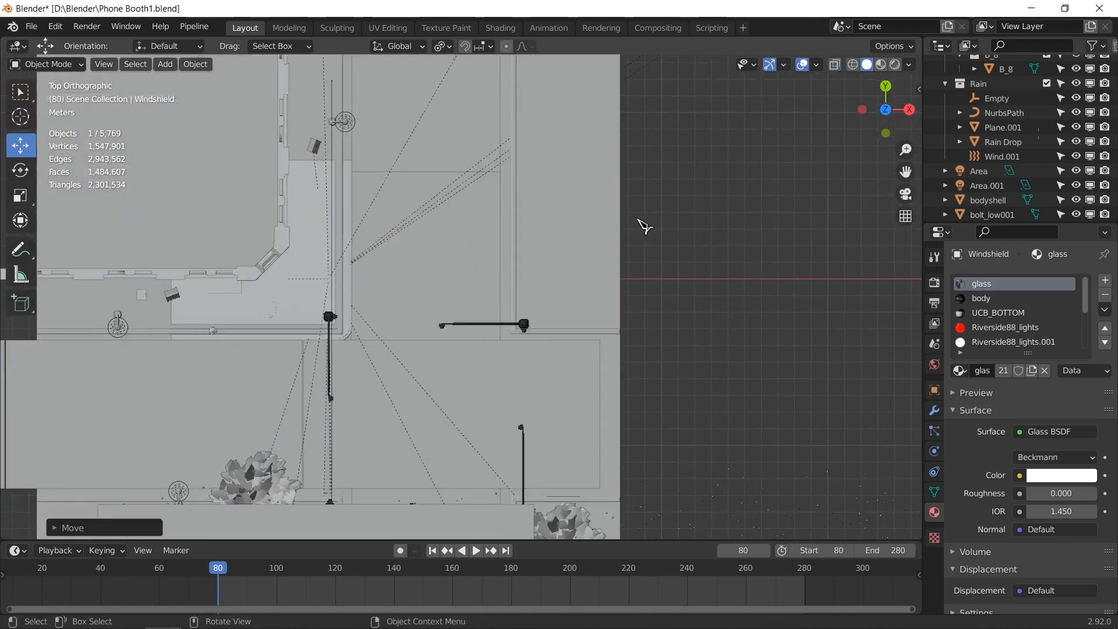
pyautogui.click(880, 65)
pyautogui.keyDown('shift'); pyautogui.moveTo(474, 253); pyautogui.dragTo(493, 457, button='middle'); pyautogui.keyUp('shift')
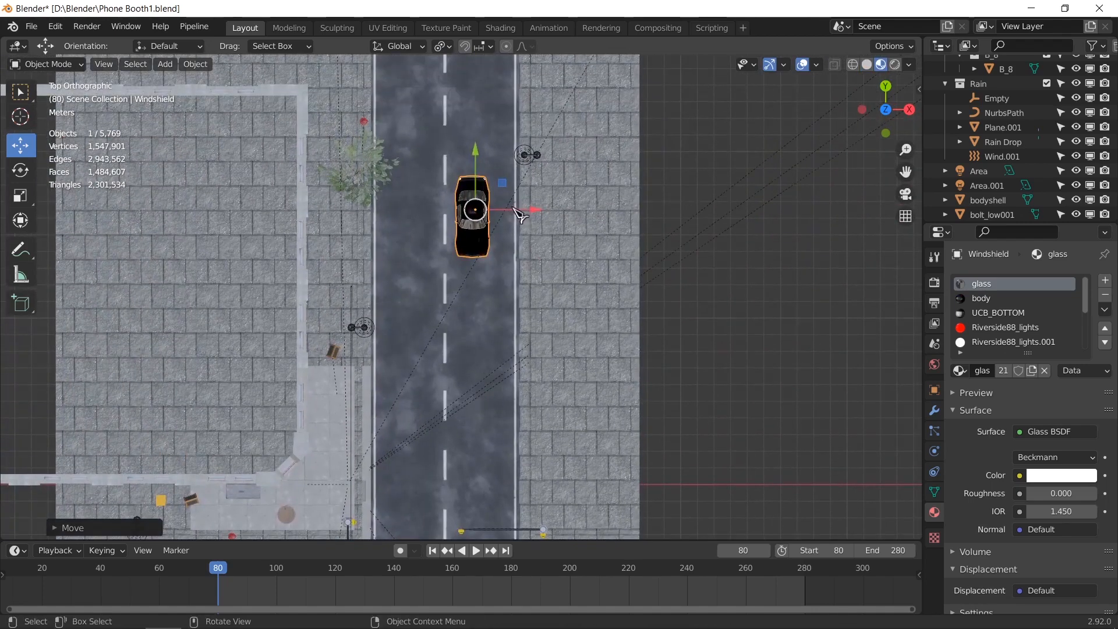
pyautogui.moveTo(520, 215); pyautogui.dragTo(530, 215)
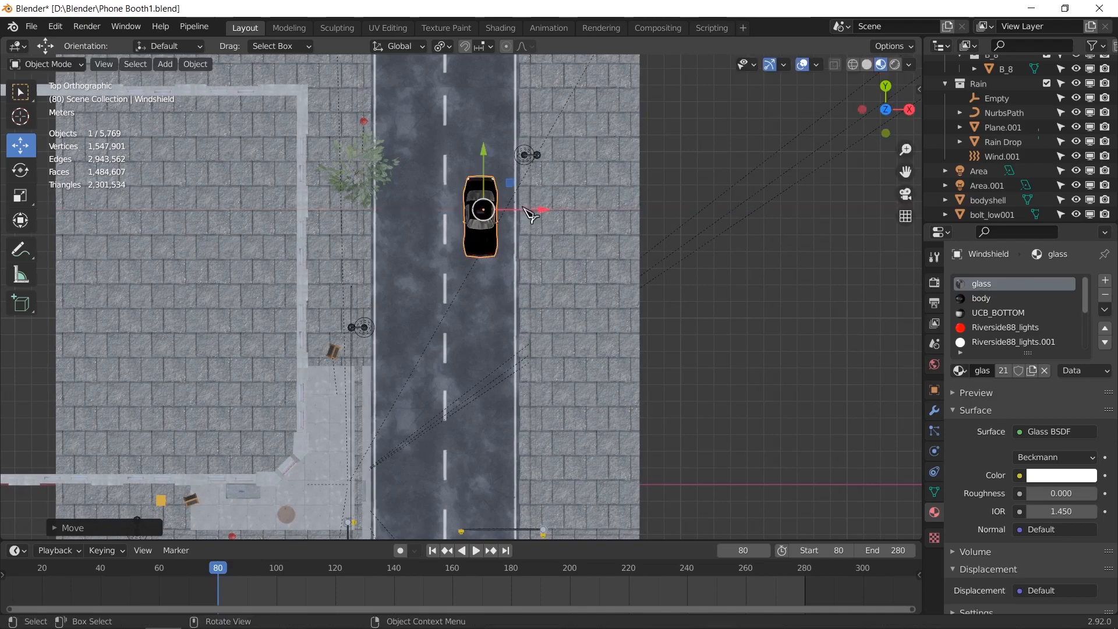
pyautogui.click(867, 65)
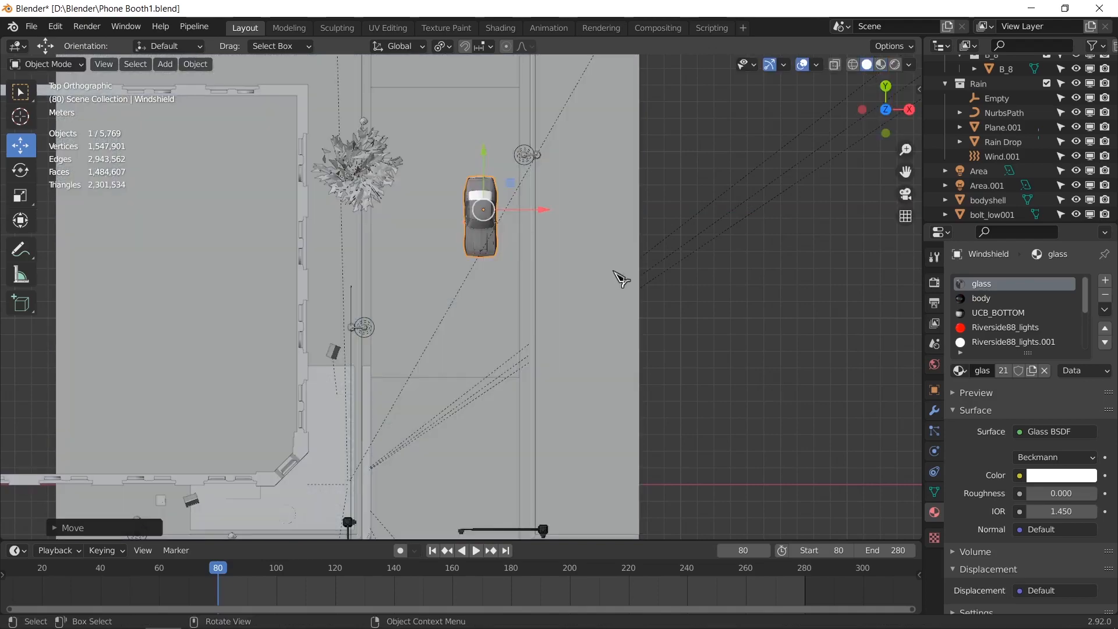
pyautogui.press('i')
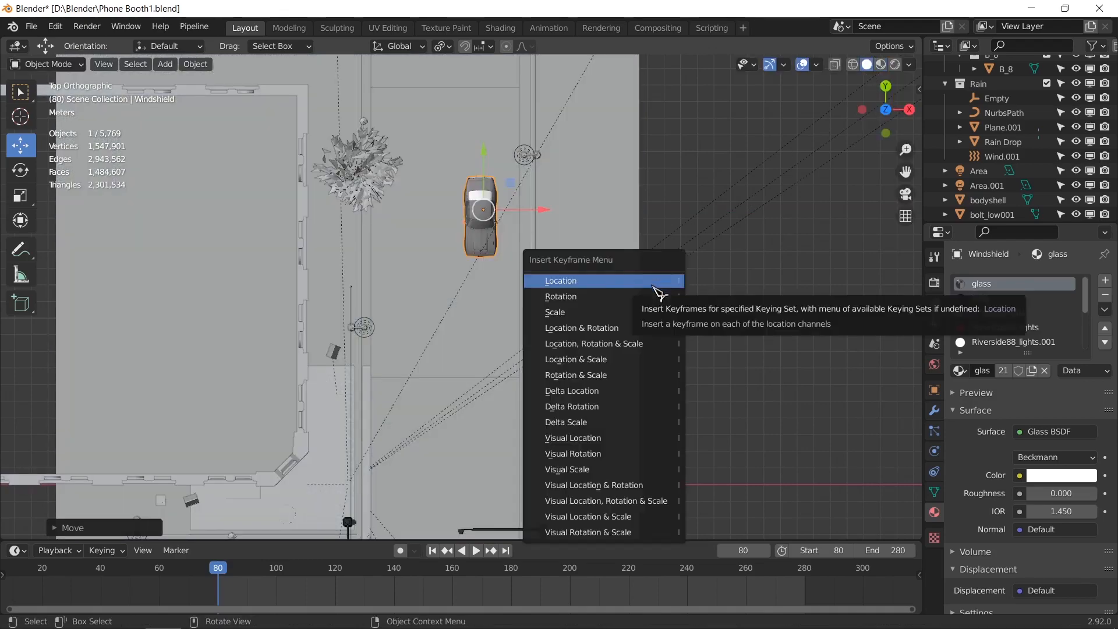
pyautogui.click(654, 281)
# - At frame 280, move the black car along Y back down the street past the camera and insert a Location keyframe
pyautogui.scroll(-10, 624, 286)
pyautogui.click(793, 583)
pyautogui.press('space')
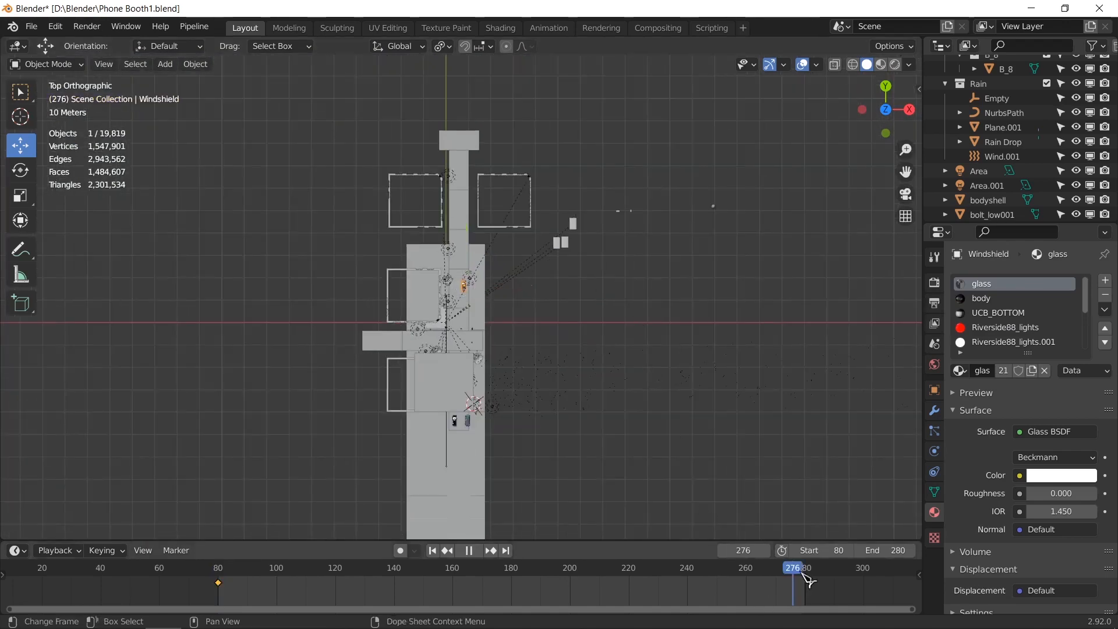
pyautogui.keyDown('shift'); pyautogui.moveTo(553, 398); pyautogui.dragTo(566, 322, button='middle'); pyautogui.keyUp('shift')
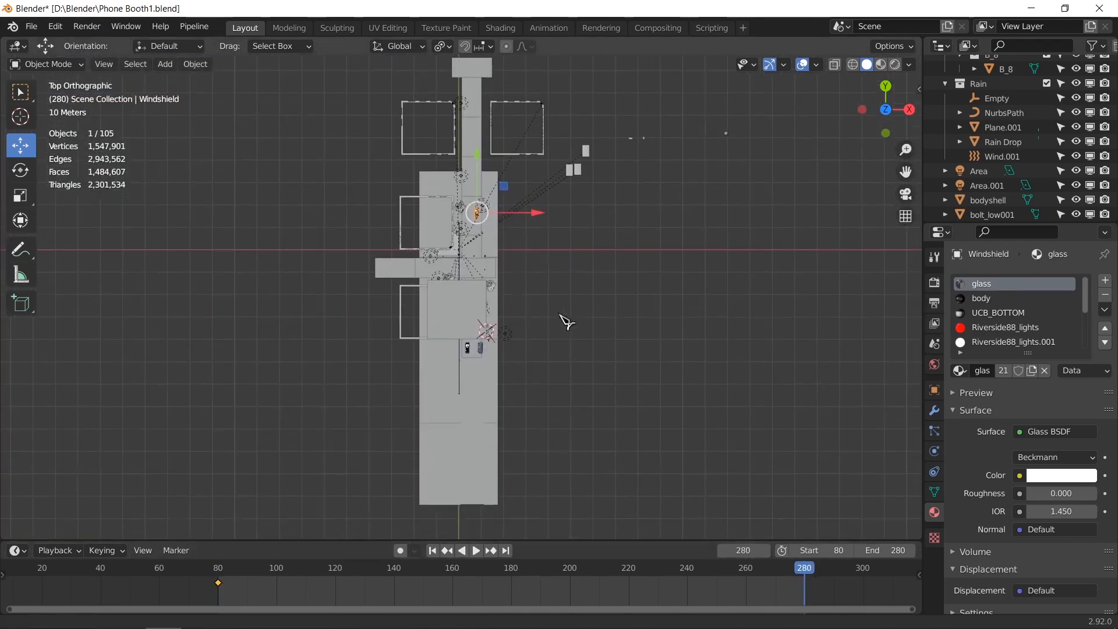
pyautogui.moveTo(479, 158); pyautogui.dragTo(474, 380)
pyautogui.press('i')
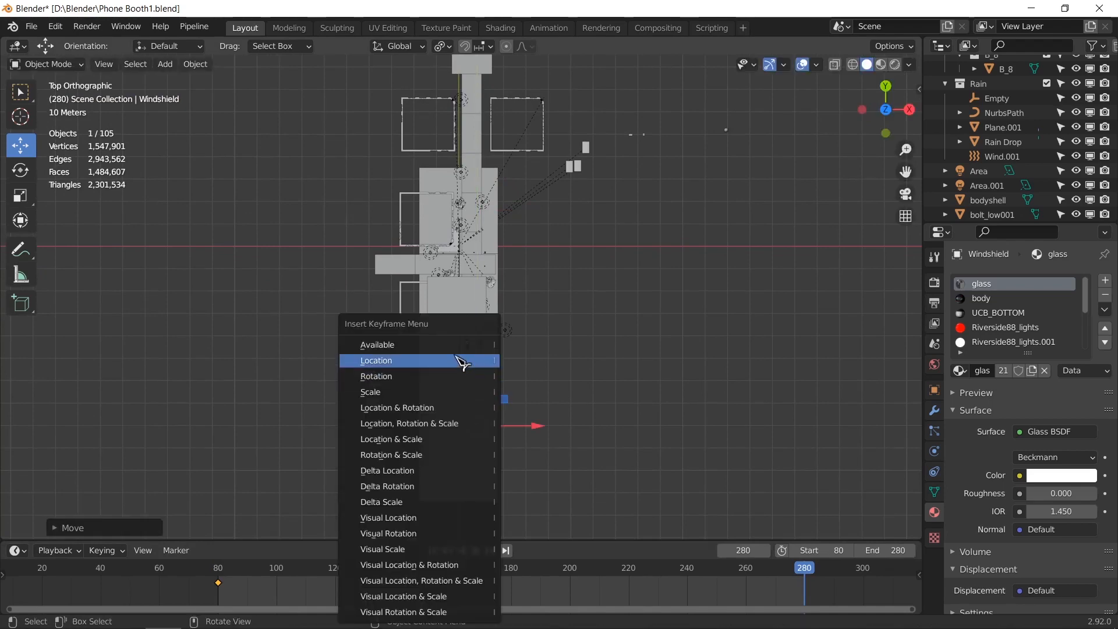
pyautogui.click(464, 361)
# - Select the red car and move it along Y down the street, well behind the camera
pyautogui.scroll(4, 488, 435)
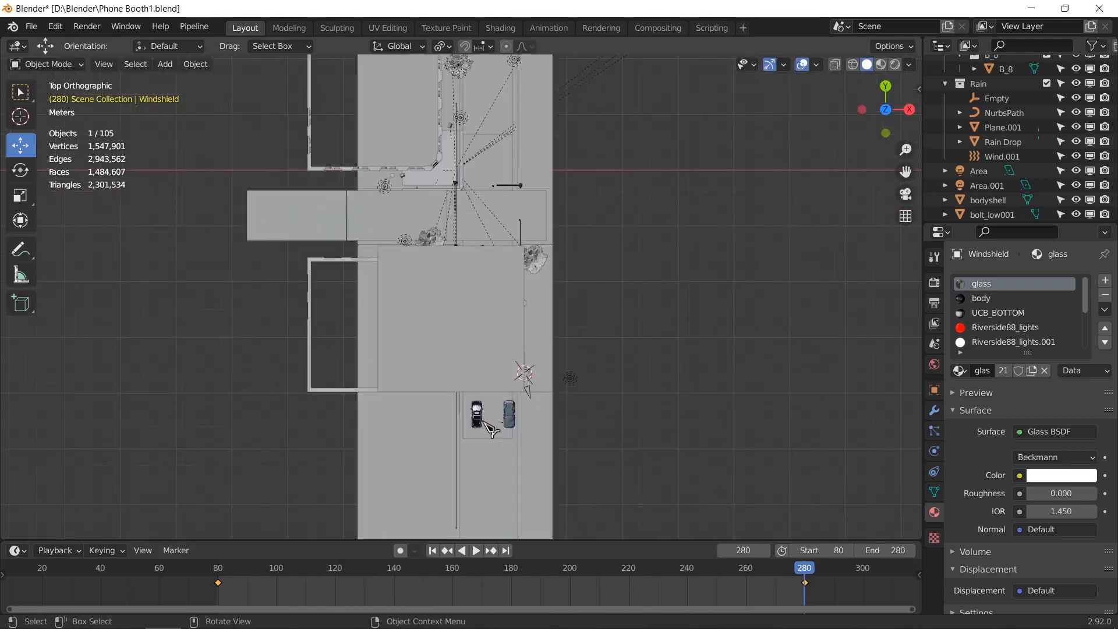
pyautogui.click(481, 418)
pyautogui.scroll(6, 501, 408)
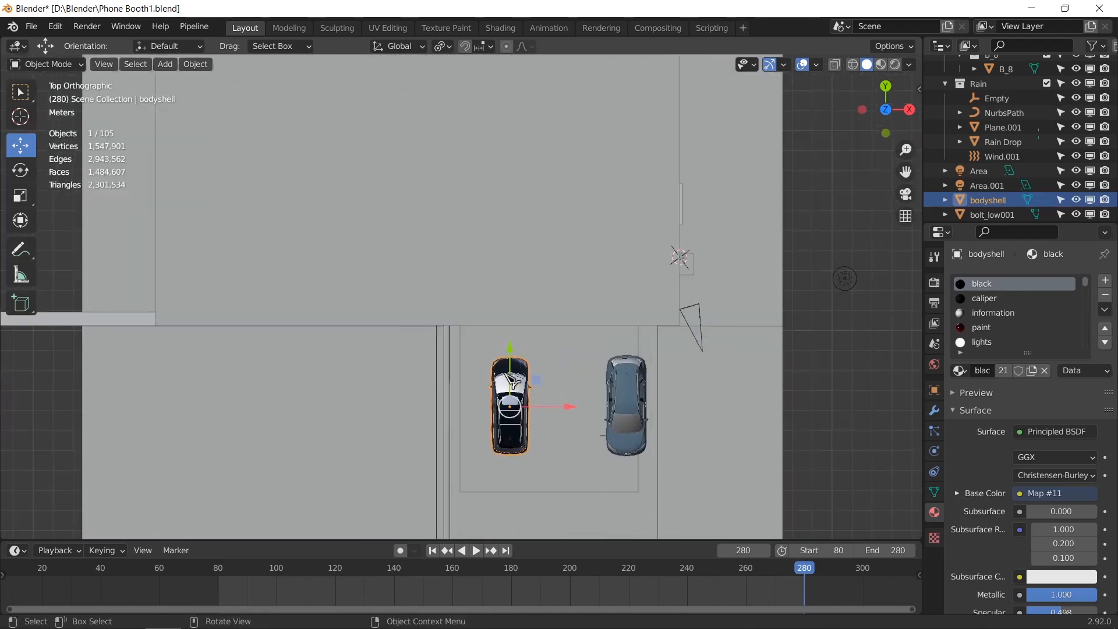
pyautogui.scroll(-4, 512, 382)
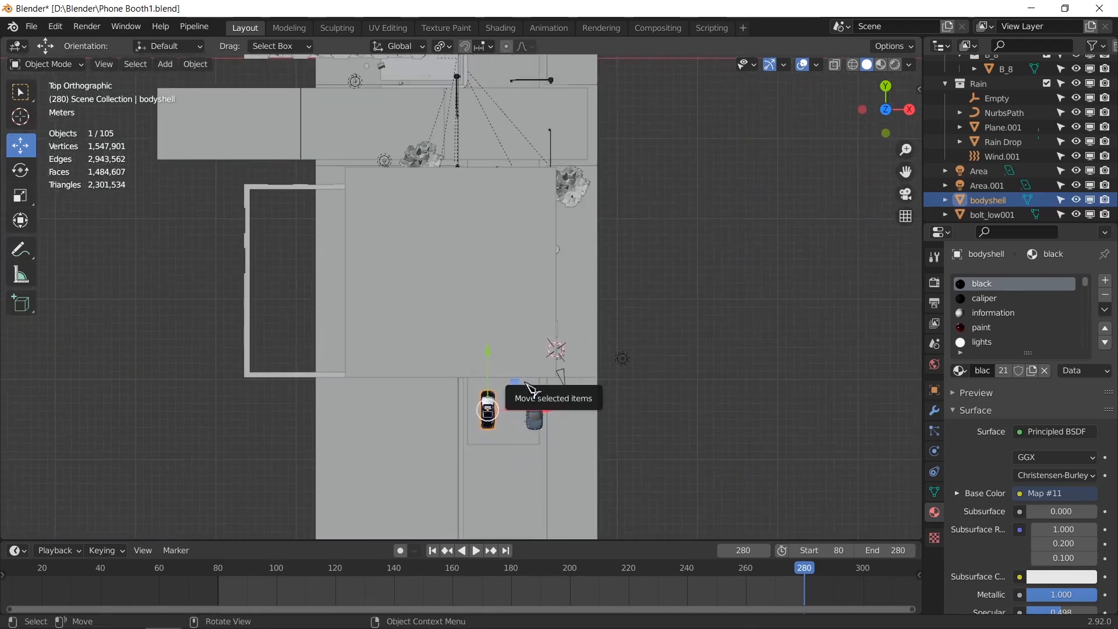
pyautogui.scroll(-2, 531, 389)
pyautogui.moveTo(496, 354); pyautogui.dragTo(489, 428)
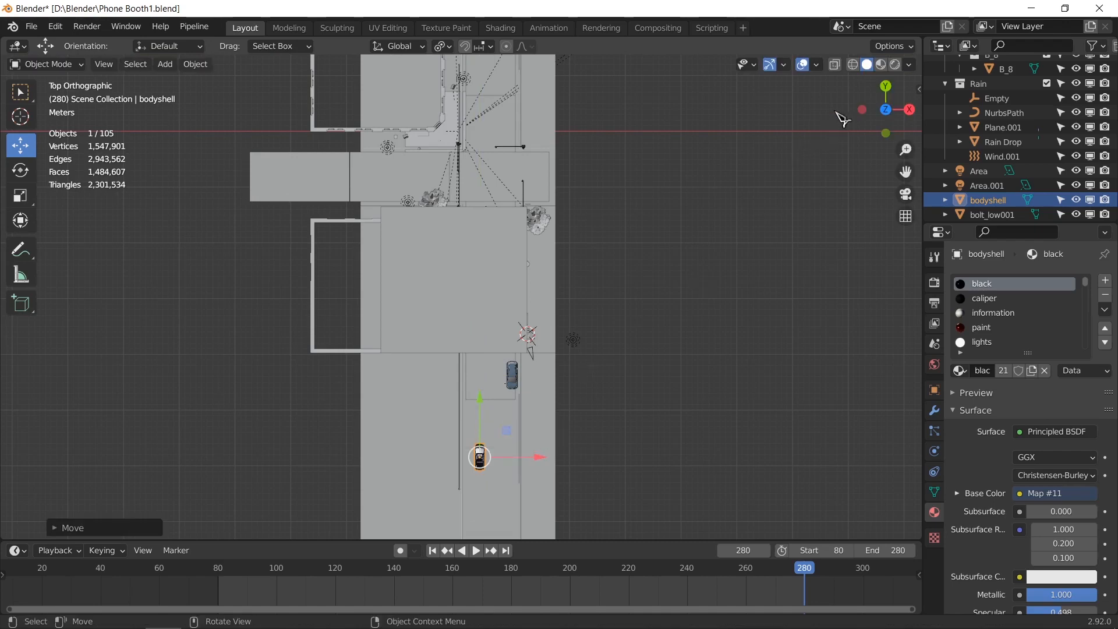
pyautogui.click(881, 64)
pyautogui.scroll(4, 538, 454)
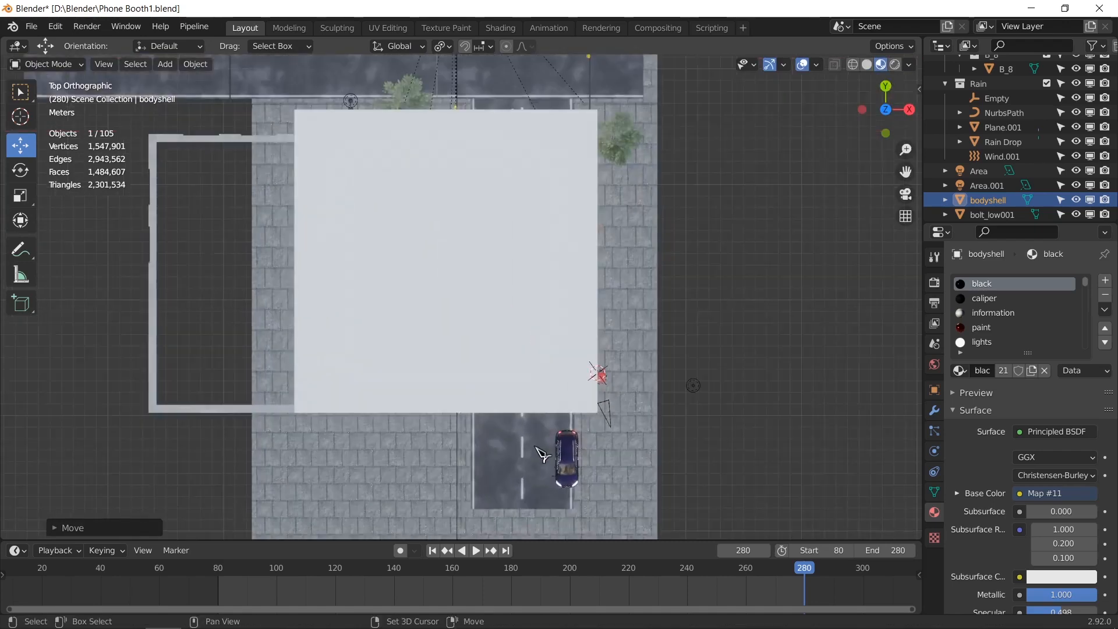
pyautogui.scroll(-1, 537, 451)
pyautogui.moveTo(495, 514); pyautogui.dragTo(497, 395)
pyautogui.moveTo(521, 452); pyautogui.dragTo(492, 559)
pyautogui.scroll(-2, 501, 448)
pyautogui.moveTo(483, 430); pyautogui.dragTo(483, 452)
# - Insert Location keyframes for the red car at frame 280 and at frame 80
pyautogui.press('i')
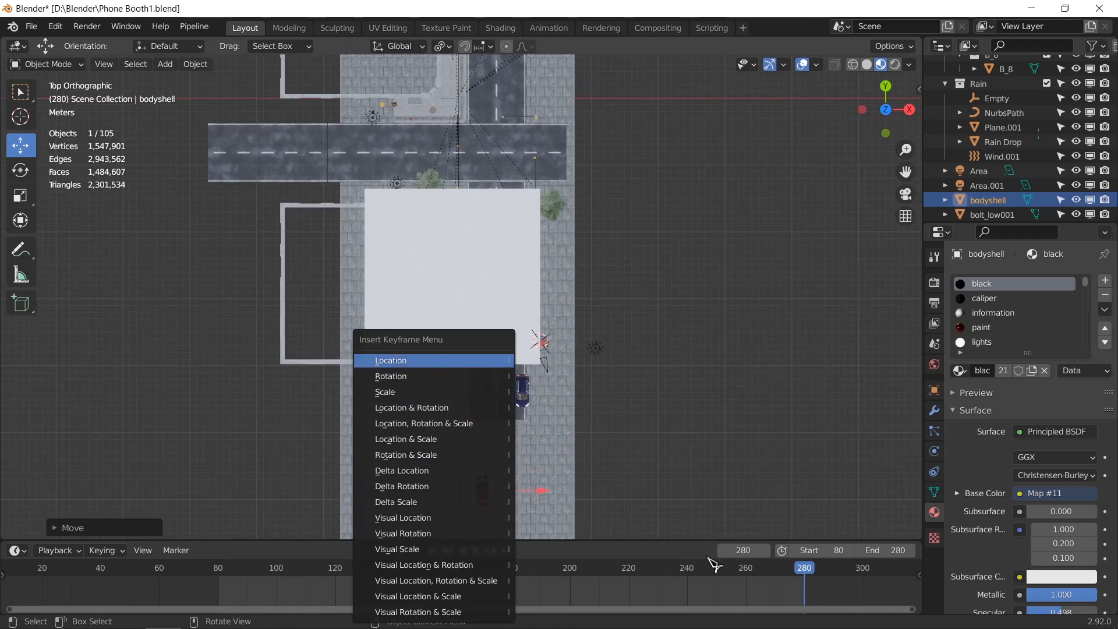
pyautogui.press('Return')
pyautogui.click(432, 550)
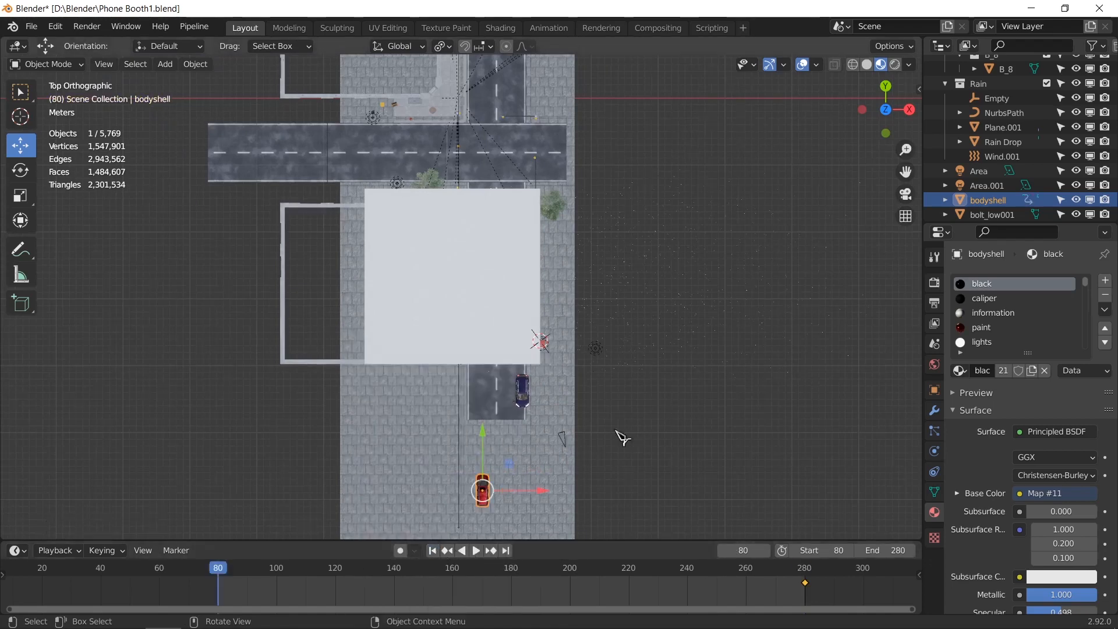
pyautogui.press('i')
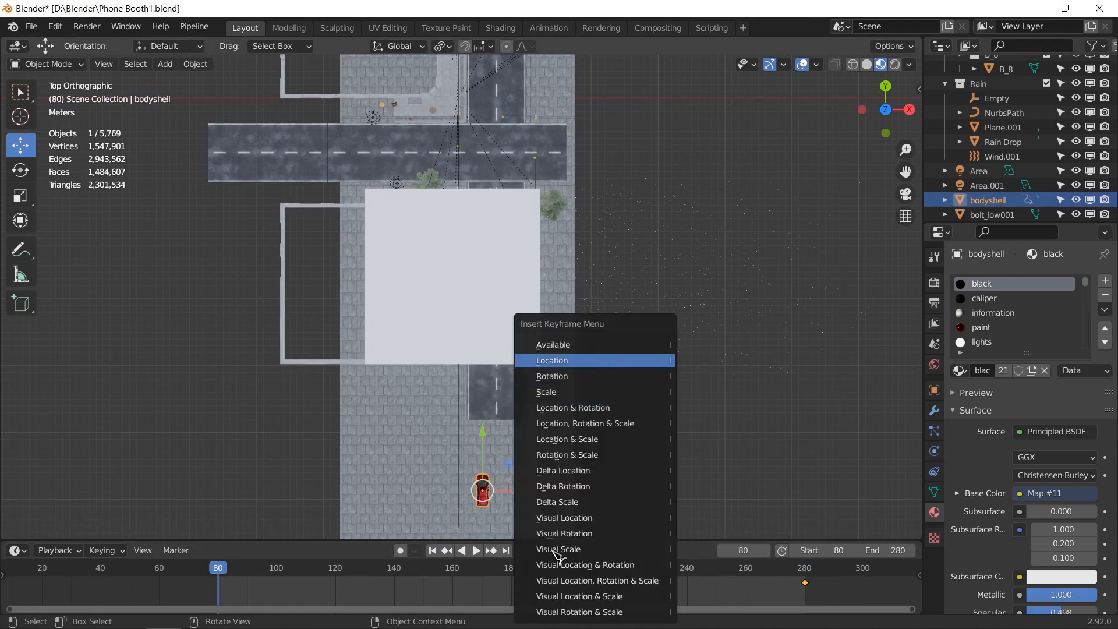
pyautogui.press('Return')
# - At frame 280, move the red car up the street beyond the crossing and insert a Location keyframe
pyautogui.click(867, 64)
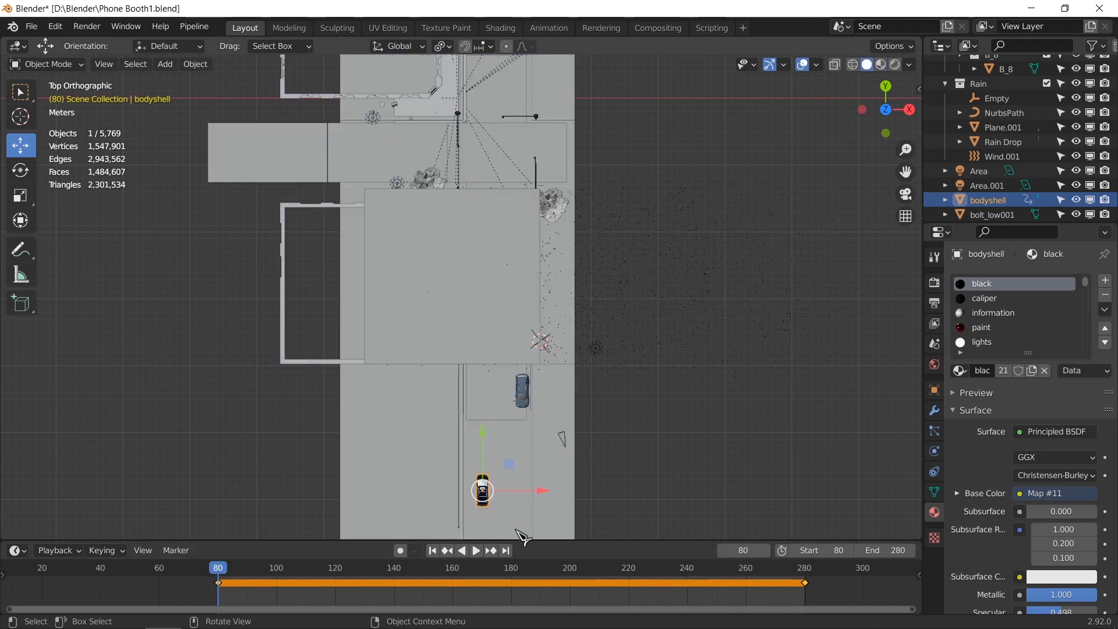
pyautogui.click(506, 550)
pyautogui.moveTo(483, 452); pyautogui.dragTo(491, 192)
pyautogui.keyDown('shift'); pyautogui.moveTo(490, 192); pyautogui.dragTo(502, 384, button='middle'); pyautogui.keyUp('shift')
pyautogui.scroll(-1, 502, 384)
pyautogui.moveTo(488, 368); pyautogui.dragTo(508, 273)
pyautogui.press('i')
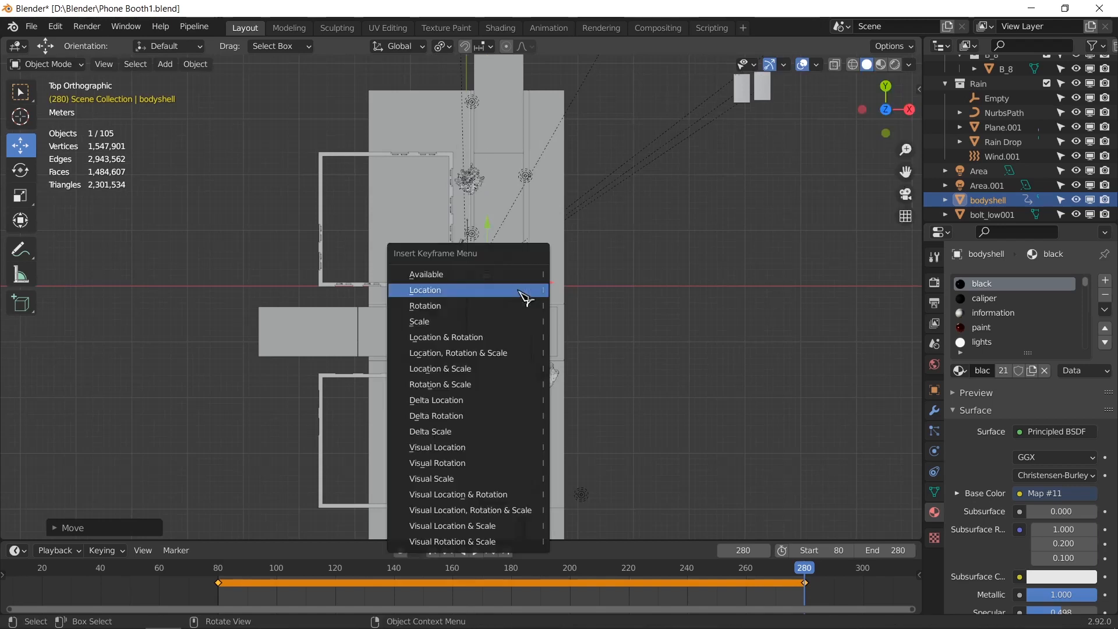
pyautogui.click(520, 291)
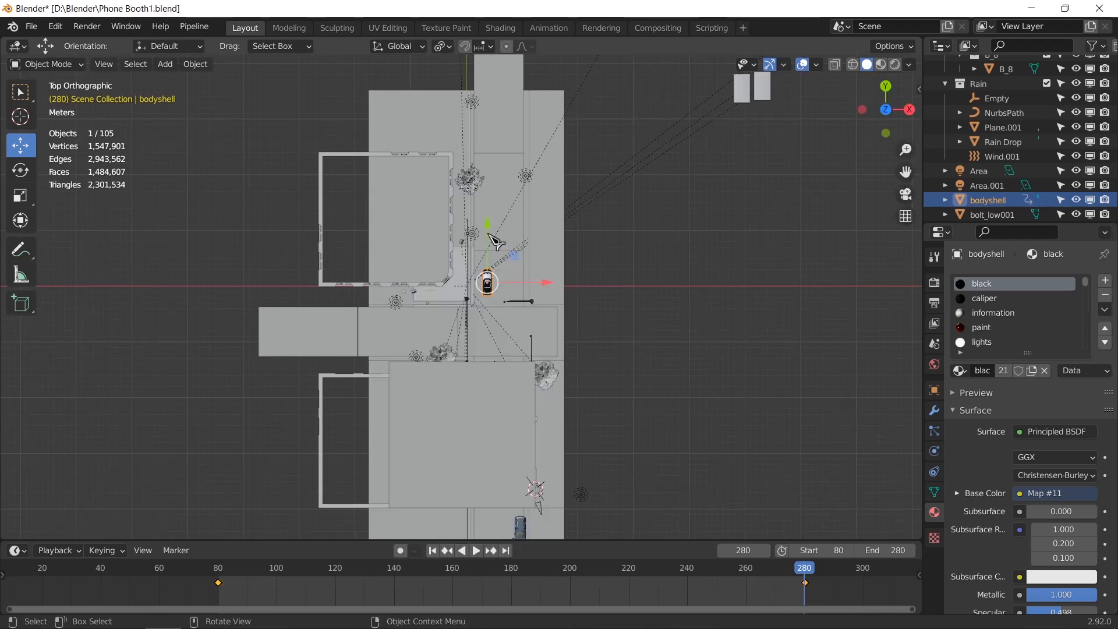
# - Pull the red car back along Y to just before the crossing and replace its Location keyframe at frame 280
pyautogui.moveTo(496, 242); pyautogui.dragTo(484, 298)
pyautogui.moveTo(482, 335); pyautogui.dragTo(488, 339)
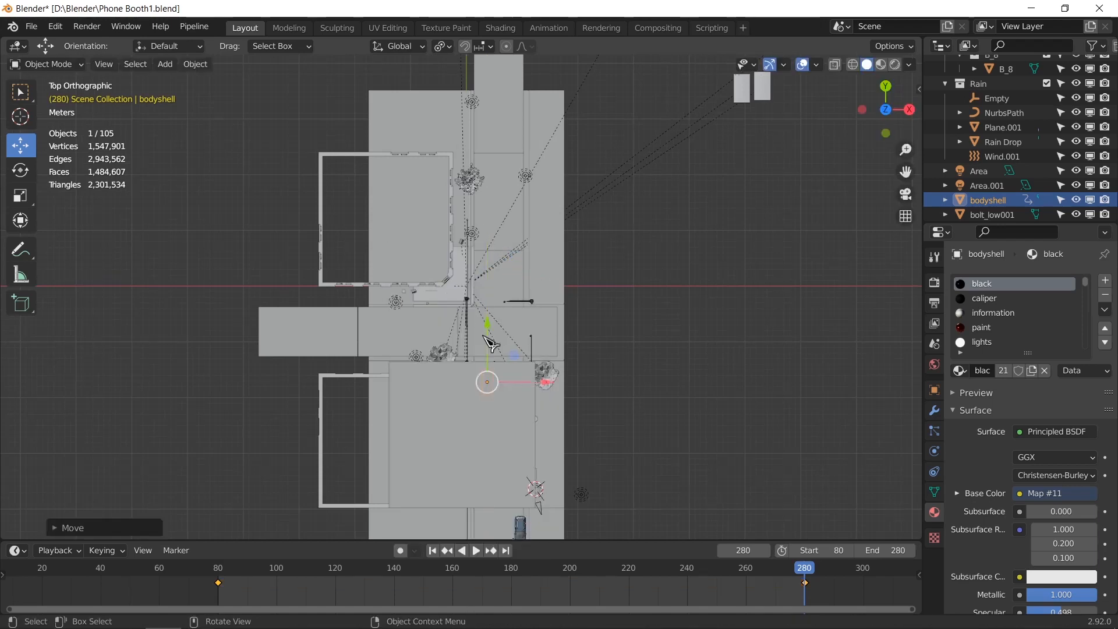
pyautogui.press('i')
pyautogui.click(502, 335)
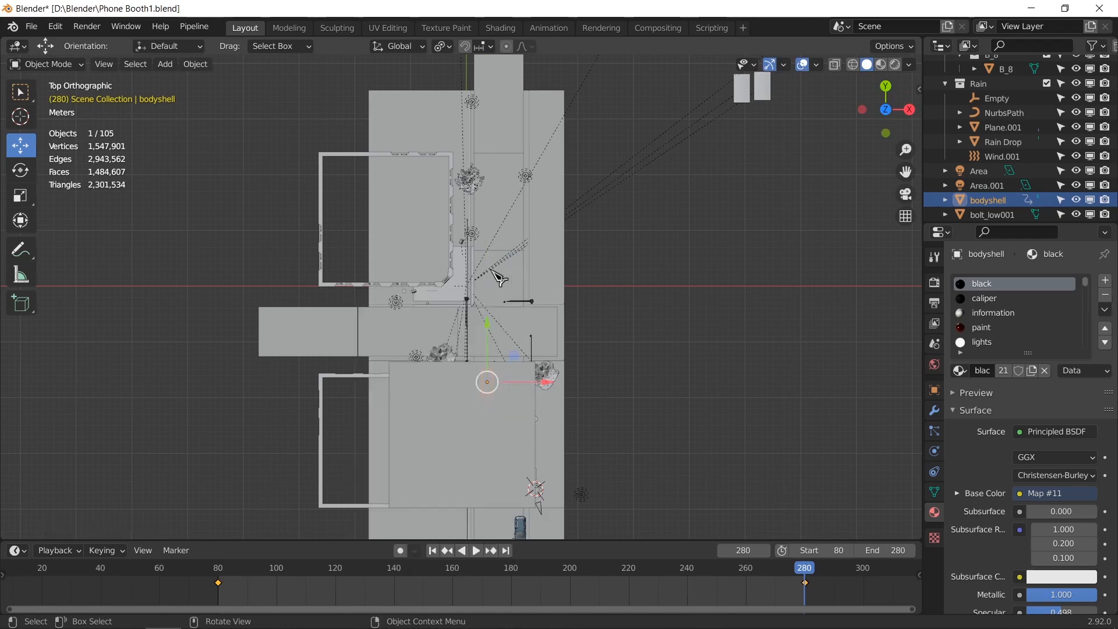
# - Select the blue Nissan and move it up the street onto the crossing
pyautogui.keyDown('shift'); pyautogui.moveTo(581, 403); pyautogui.dragTo(575, 326, button='middle'); pyautogui.keyUp('shift')
pyautogui.click(531, 410)
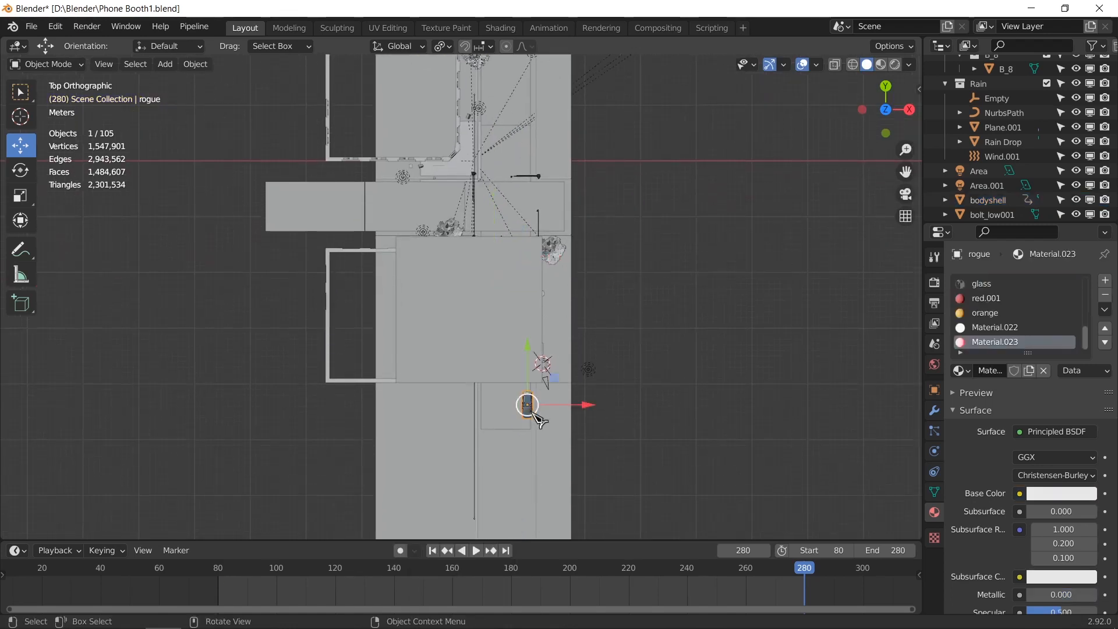
pyautogui.scroll(1, 532, 413)
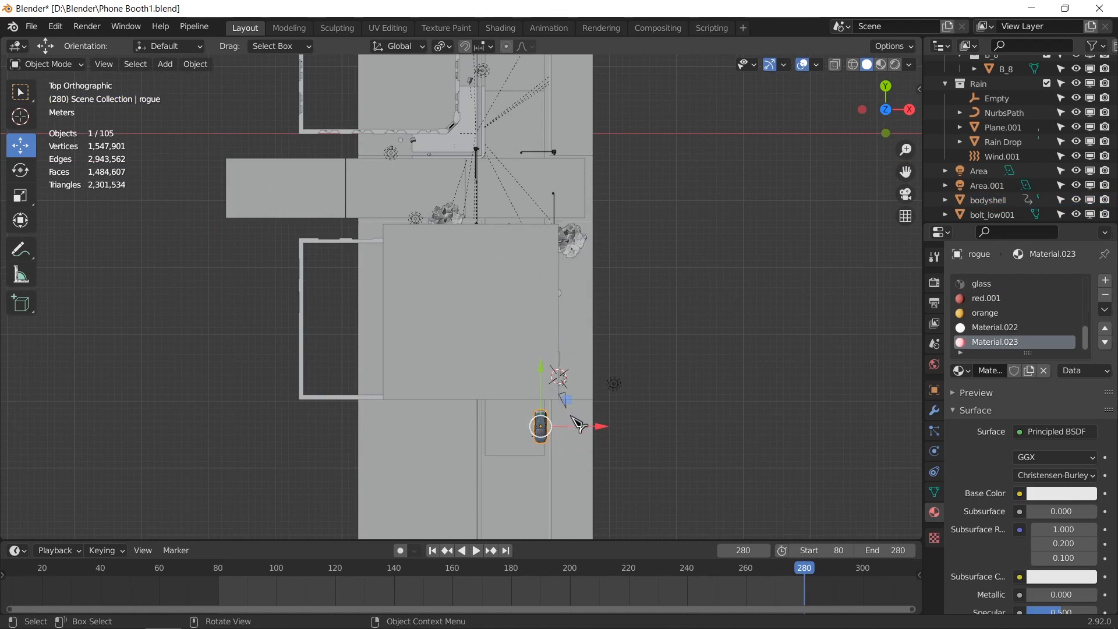
pyautogui.press('g')
pyautogui.click(557, 200)
pyautogui.scroll(7, 553, 205)
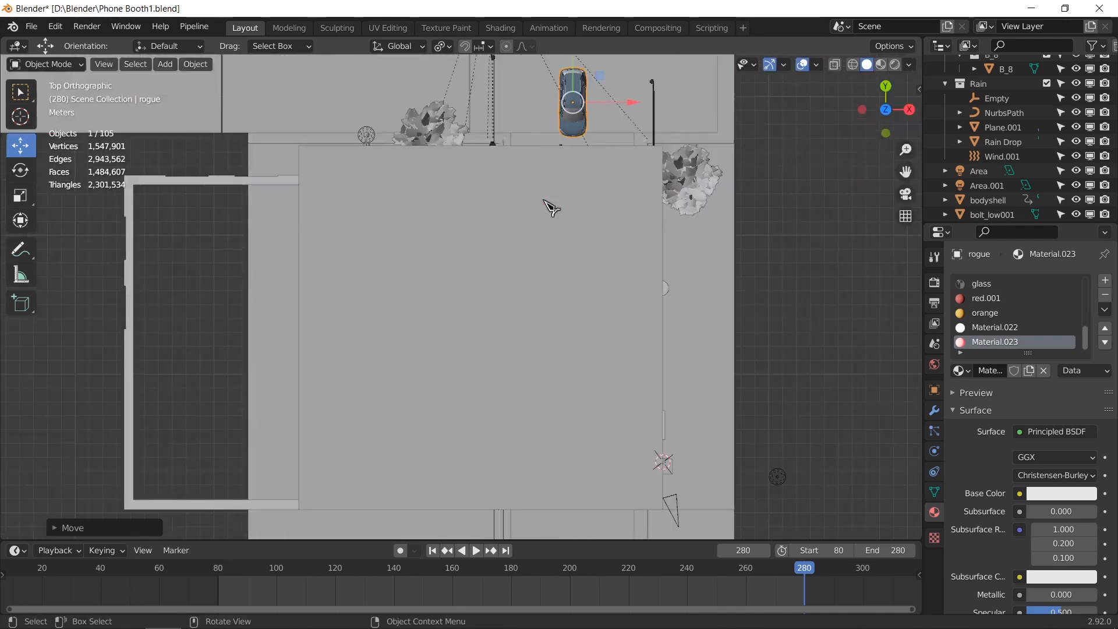
# - Rotate the blue Nissan by -90 degrees in top view so it lines up with the cross street
pyautogui.keyDown('shift'); pyautogui.moveTo(629, 82); pyautogui.dragTo(582, 318, button='middle'); pyautogui.keyUp('shift')
pyautogui.hotkey('shift', 'space')
pyautogui.press('r')
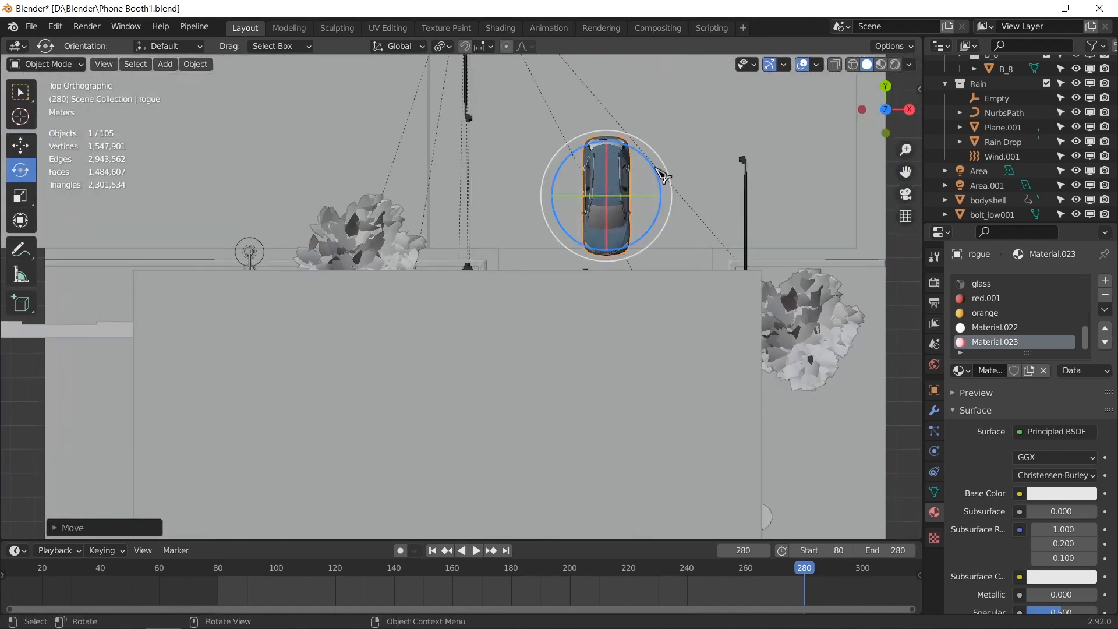
pyautogui.moveTo(654, 170); pyautogui.dragTo(664, 197)
pyautogui.write('-90')
# - Move the blue Nissan along X beyond the open end of the cross street and return to the start frame
pyautogui.scroll(-4, 668, 212)
pyautogui.hotkey('shift', 'space')
pyautogui.press('g')
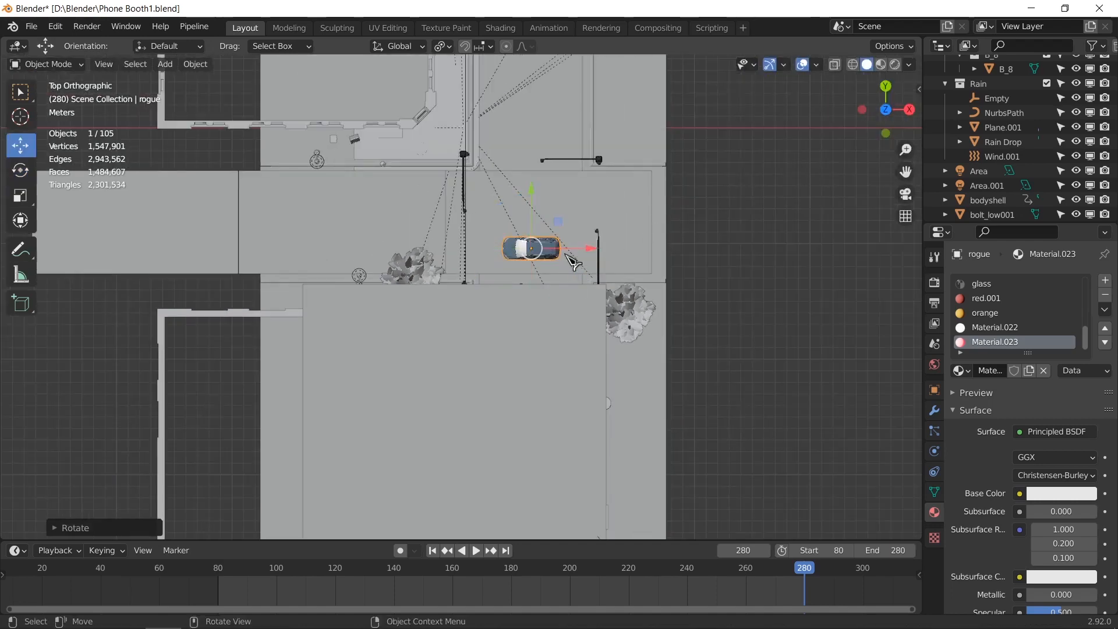
pyautogui.moveTo(585, 249); pyautogui.dragTo(800, 254)
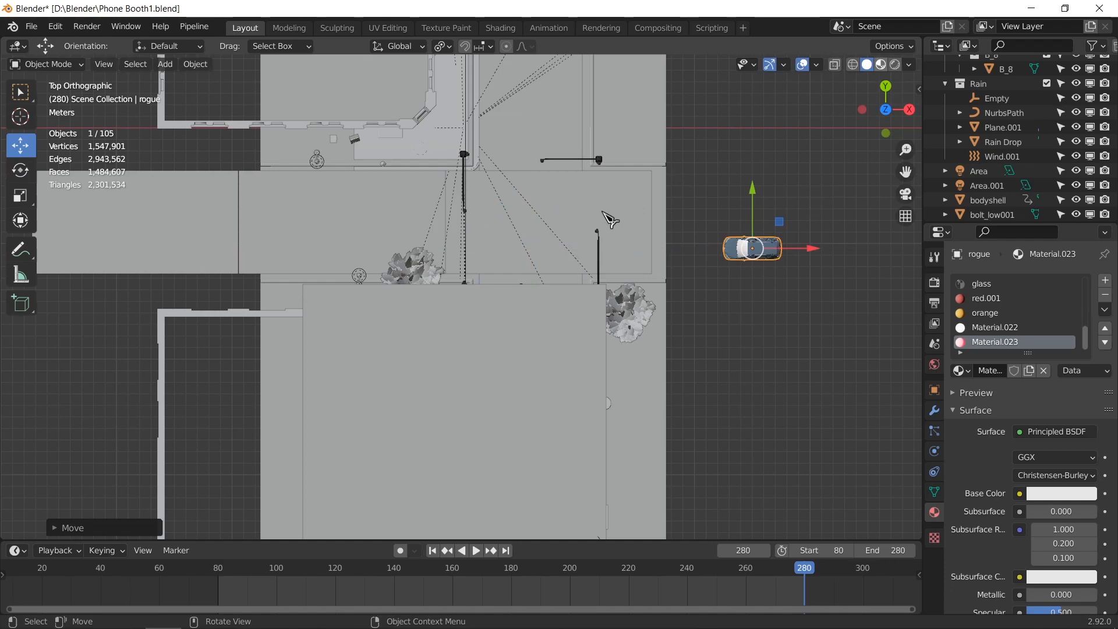
pyautogui.press('z')
pyautogui.moveTo(783, 250)
pyautogui.mouseDown()
pyautogui.moveTo(622, 252)
pyautogui.moveTo(778, 253)
pyautogui.moveTo(792, 374)
pyautogui.mouseUp()
pyautogui.scroll(3, 598, 264)
pyautogui.scroll(-4, 737, 220)
pyautogui.hotkey('shift', 'Left')
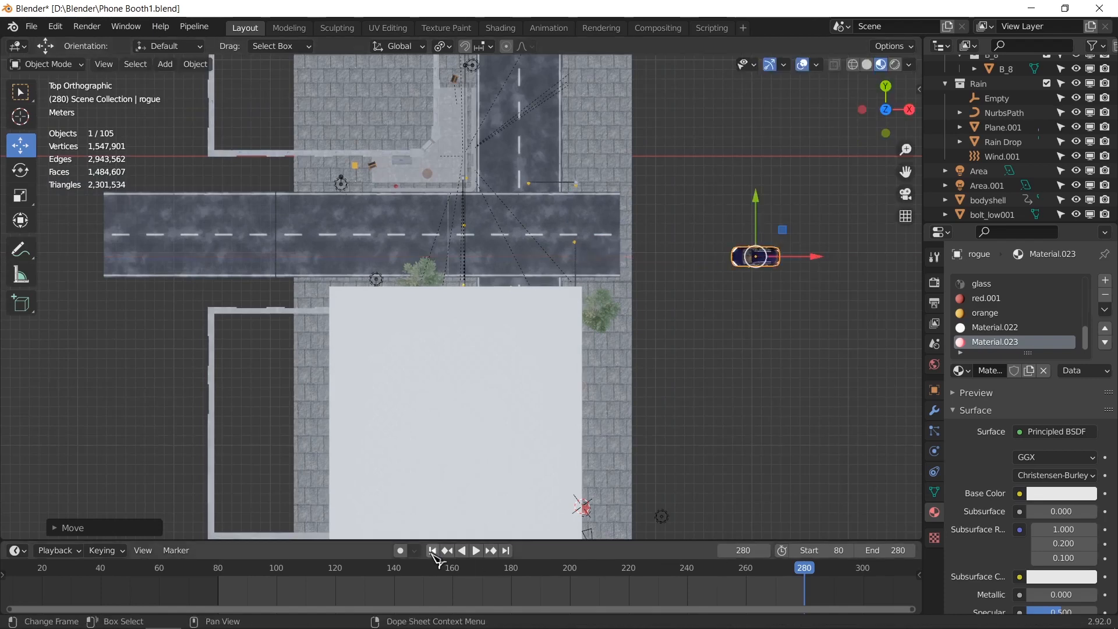
# - Keyframe the blue Nissan's Location at frame 80, and again at frame 280 after moving it along X to the far part of the cross street
pyautogui.press('i')
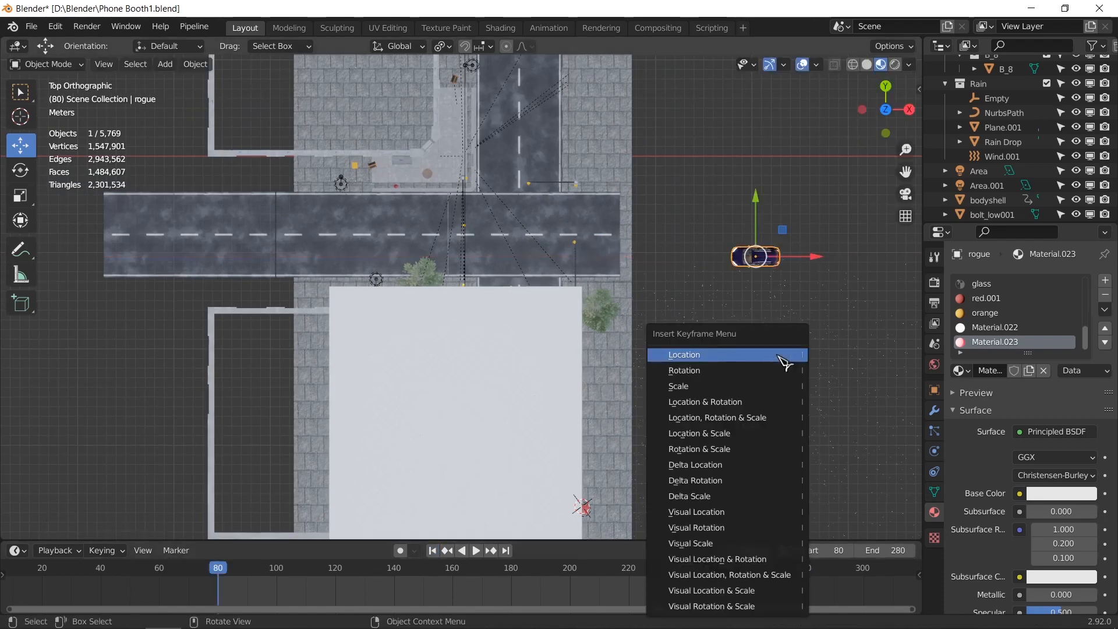
pyautogui.press('Return')
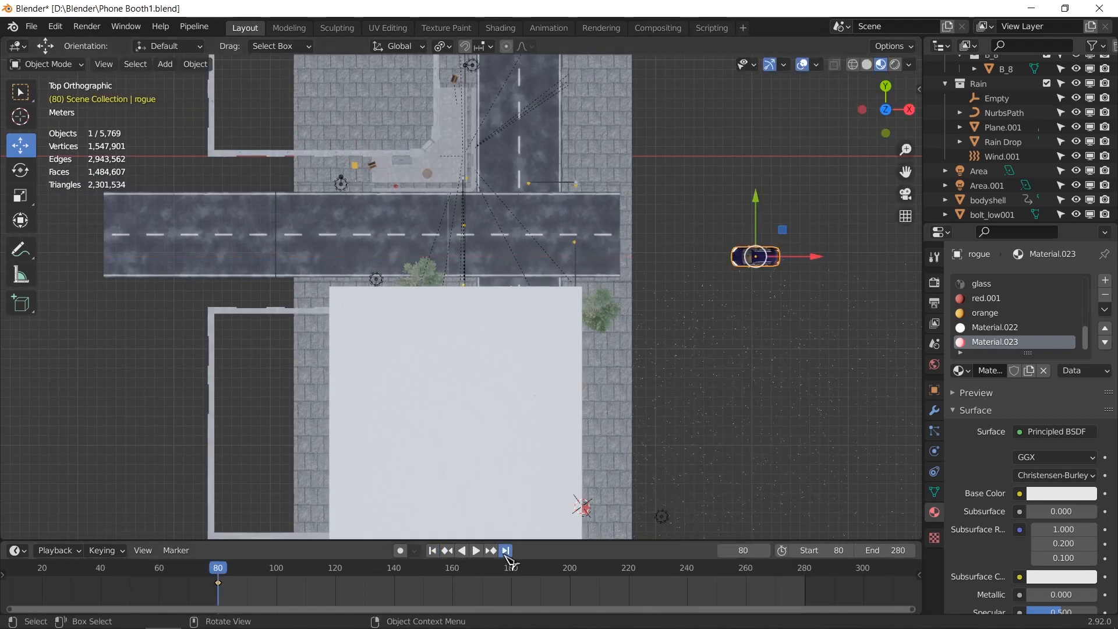
pyautogui.click(505, 550)
pyautogui.moveTo(814, 265); pyautogui.dragTo(369, 265)
pyautogui.press('i')
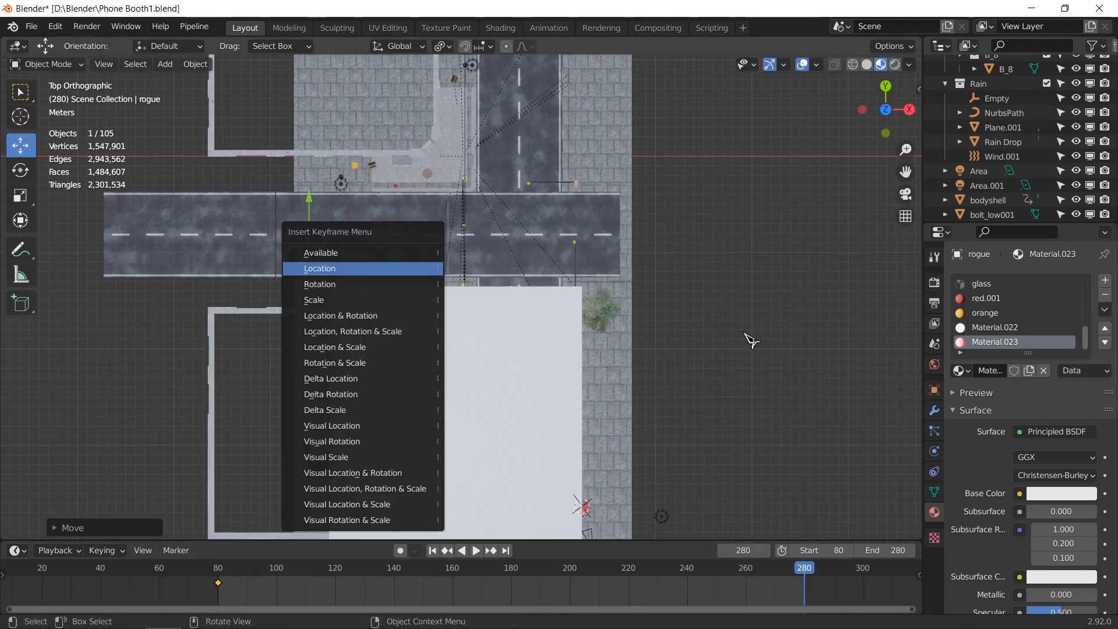
pyautogui.press('Return')
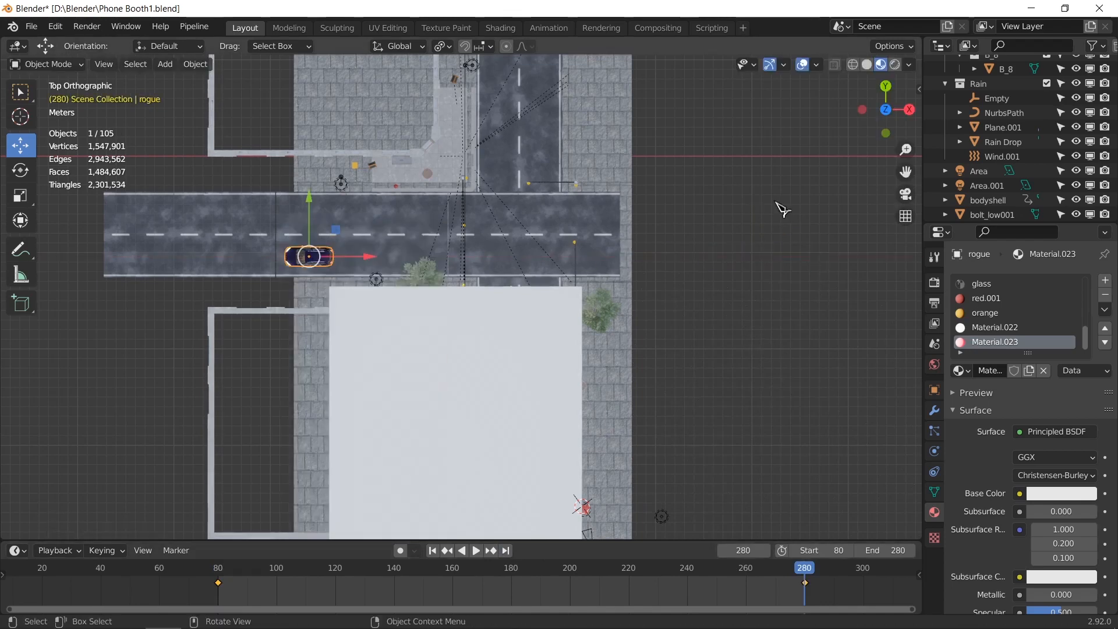
# - Switch the viewport to solid shading in a perspective view of the streets and save the file
pyautogui.click(869, 67)
pyautogui.moveTo(542, 325)
pyautogui.mouseDown(button='middle')
pyautogui.moveTo(563, 293)
pyautogui.moveTo(583, 317)
pyautogui.mouseUp(button='middle')
pyautogui.hotkey('alt', 'z')
pyautogui.hotkey('alt', 'z')
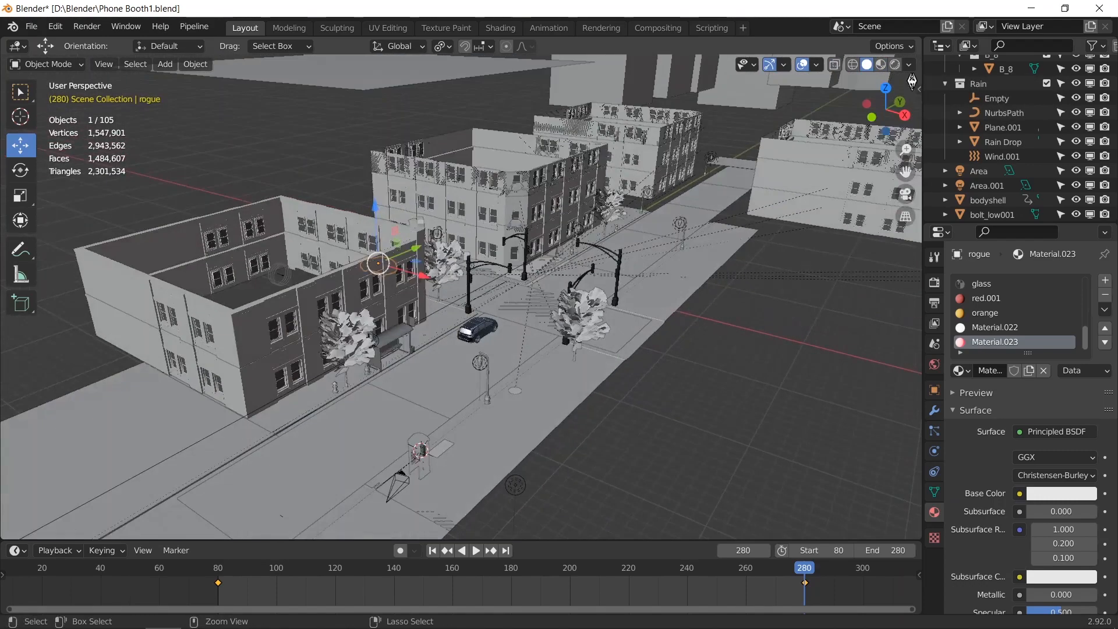
pyautogui.hotkey('ctrl', 's')
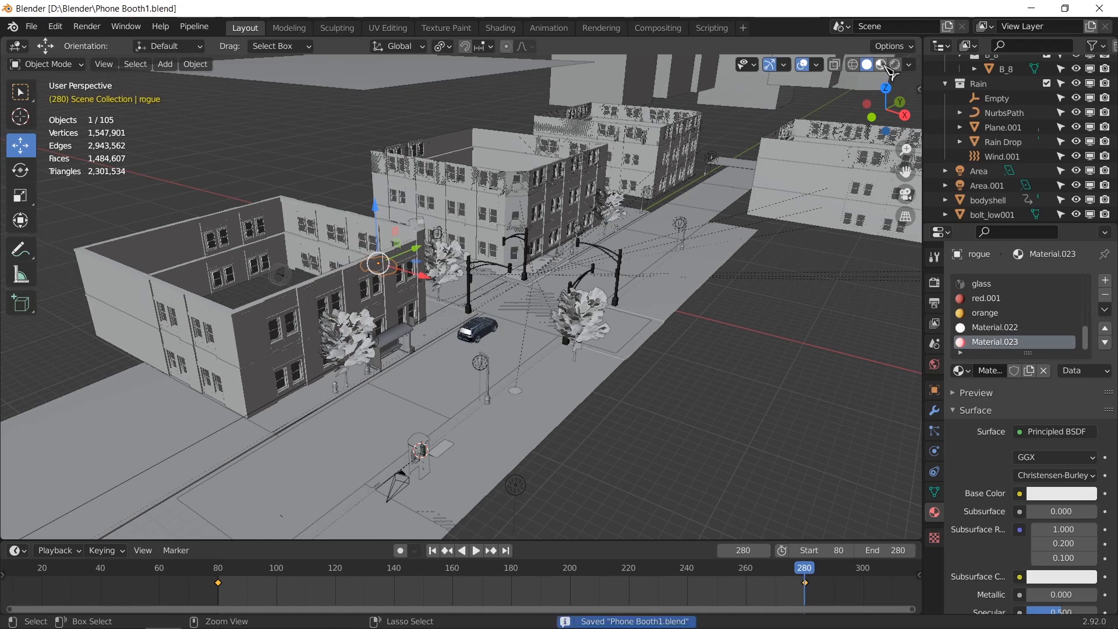
# - Play the animation from frame 80 in material preview, in perspective and through the camera, to check how the cars drive
pyautogui.click(883, 65)
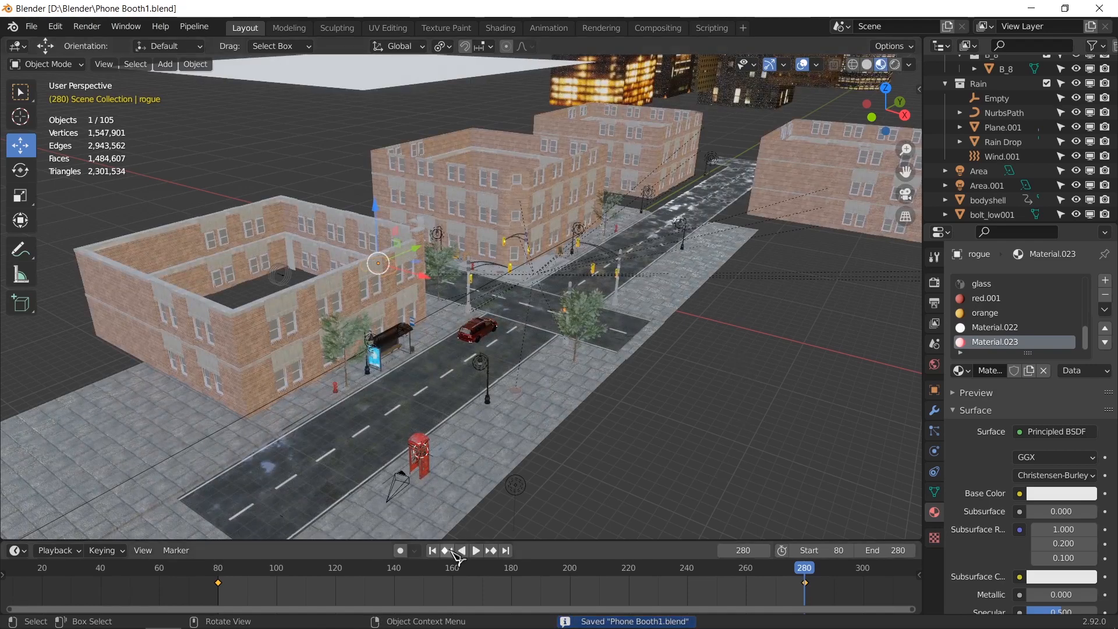
pyautogui.click(433, 550)
pyautogui.keyDown('shift'); pyautogui.moveTo(556, 398); pyautogui.dragTo(566, 359, button='middle'); pyautogui.keyUp('shift')
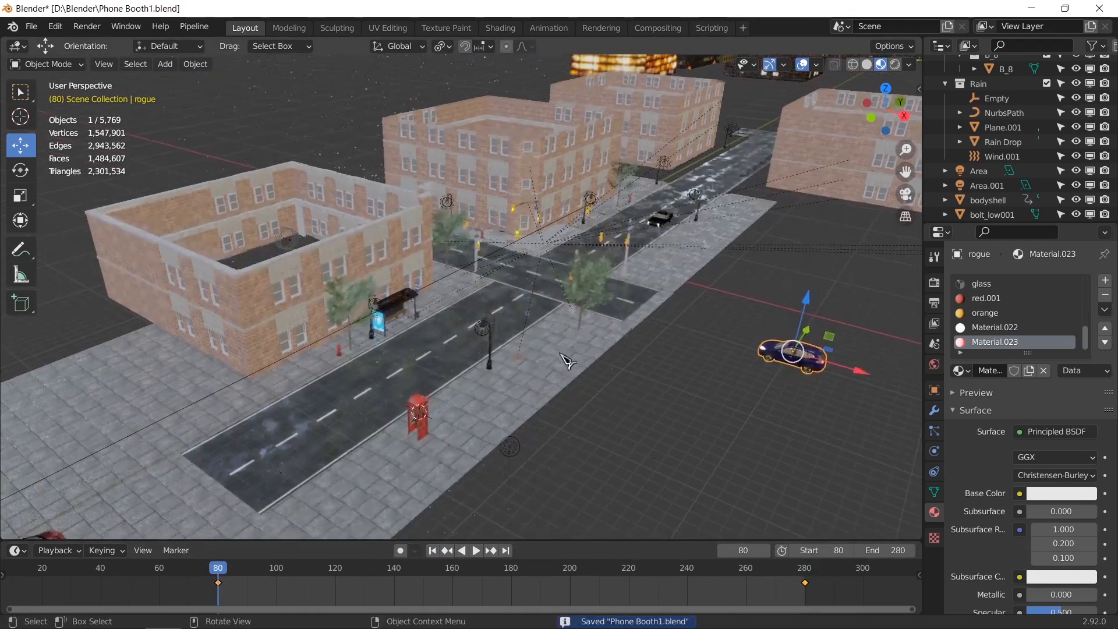
pyautogui.press('space')
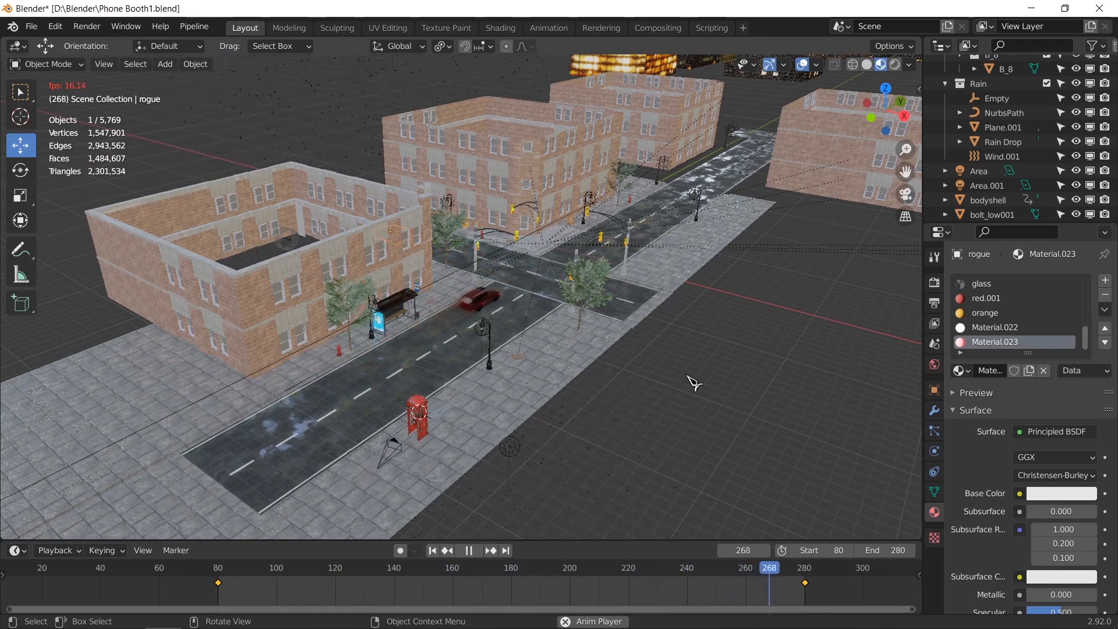
pyautogui.press('space')
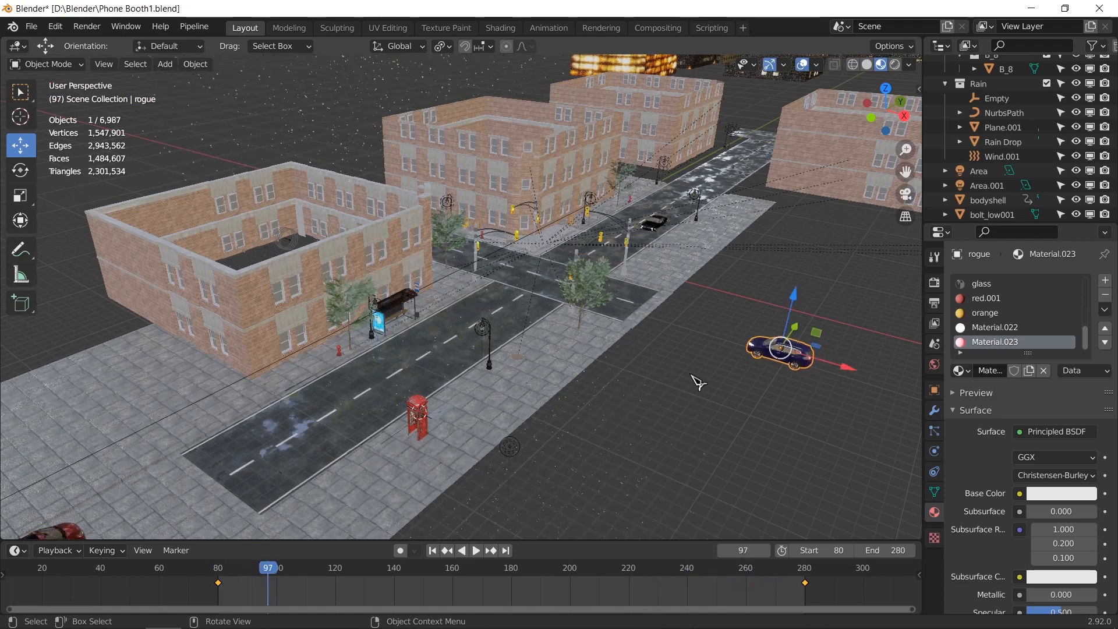
pyautogui.press('KP_0')
pyautogui.click(434, 553)
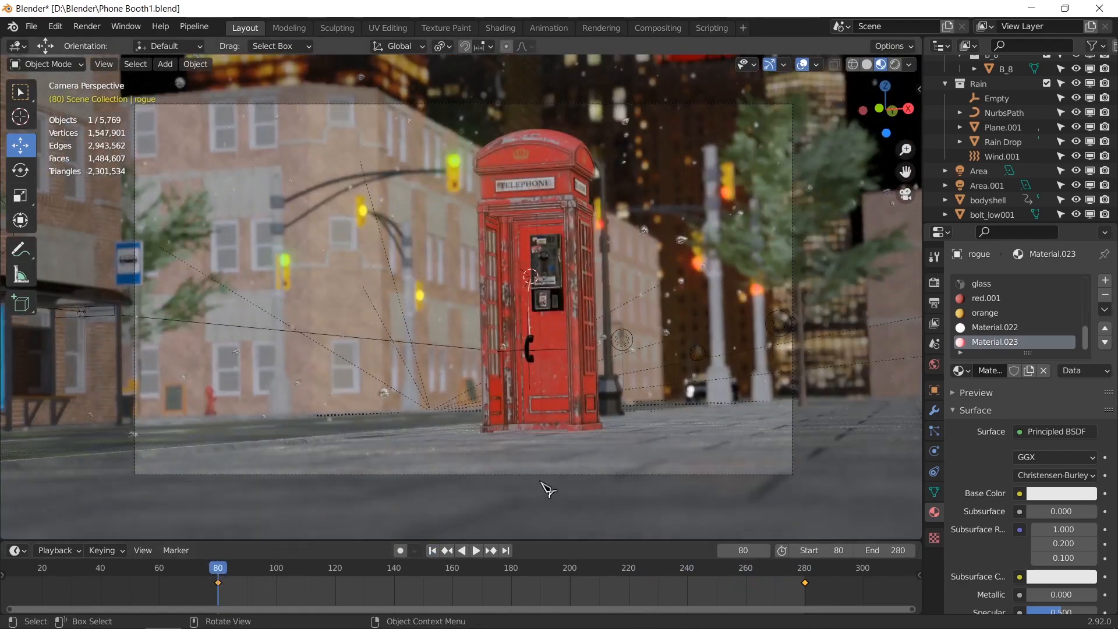
pyautogui.press('space')
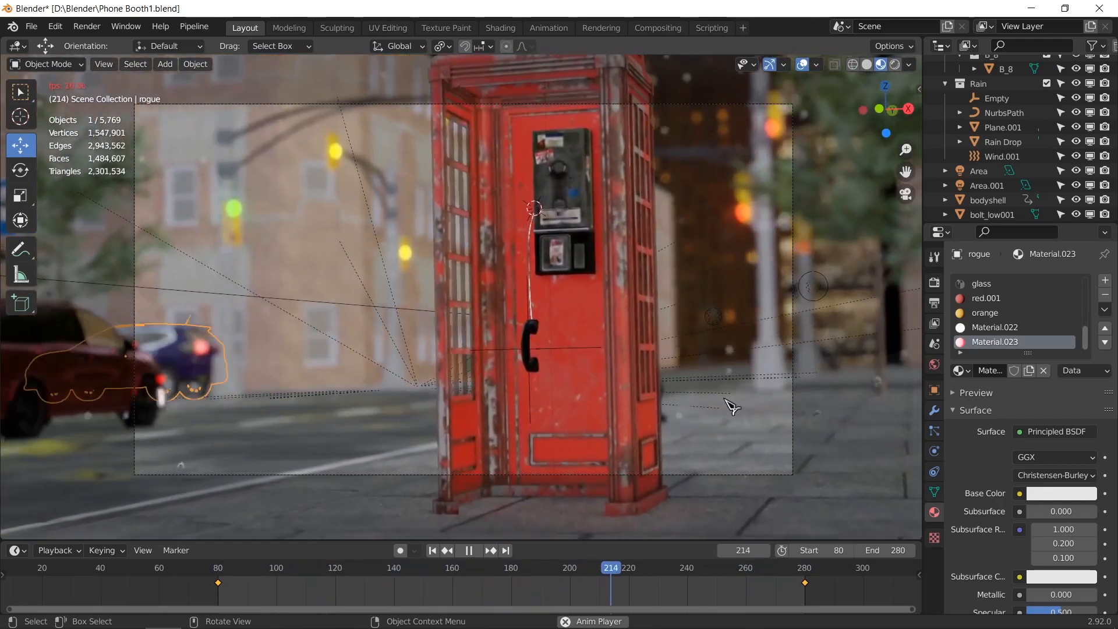
# - Shift both of the blue Nissan's Location keyframes together in the timeline until the first one sits at frame 160
pyautogui.moveTo(745, 399); pyautogui.dragTo(511, 356, button='middle')
pyautogui.scroll(3, 507, 350)
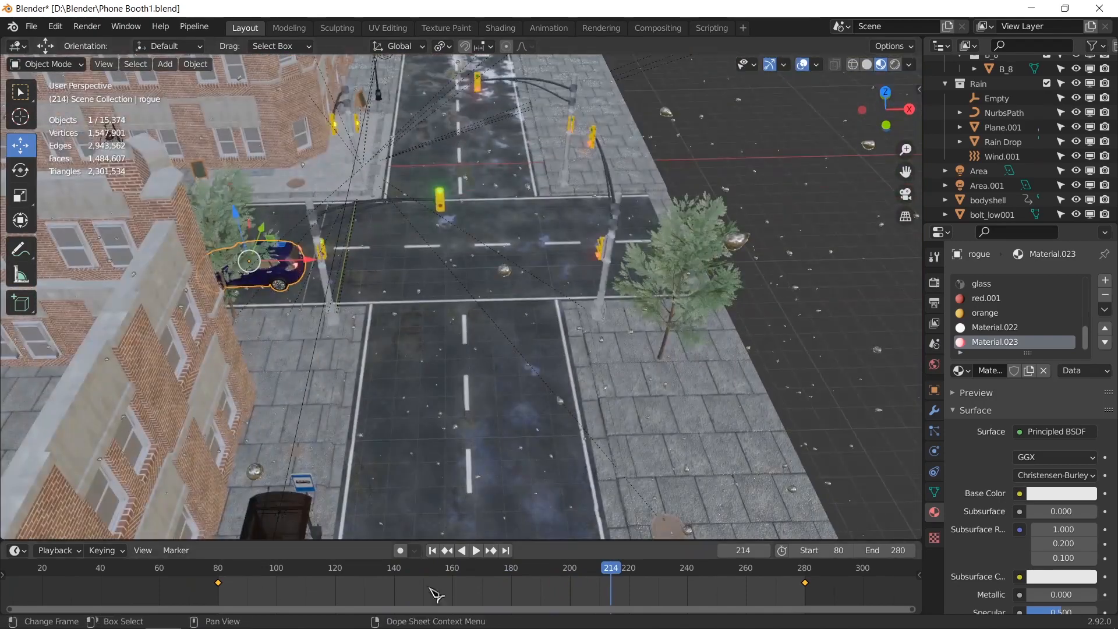
pyautogui.click(433, 551)
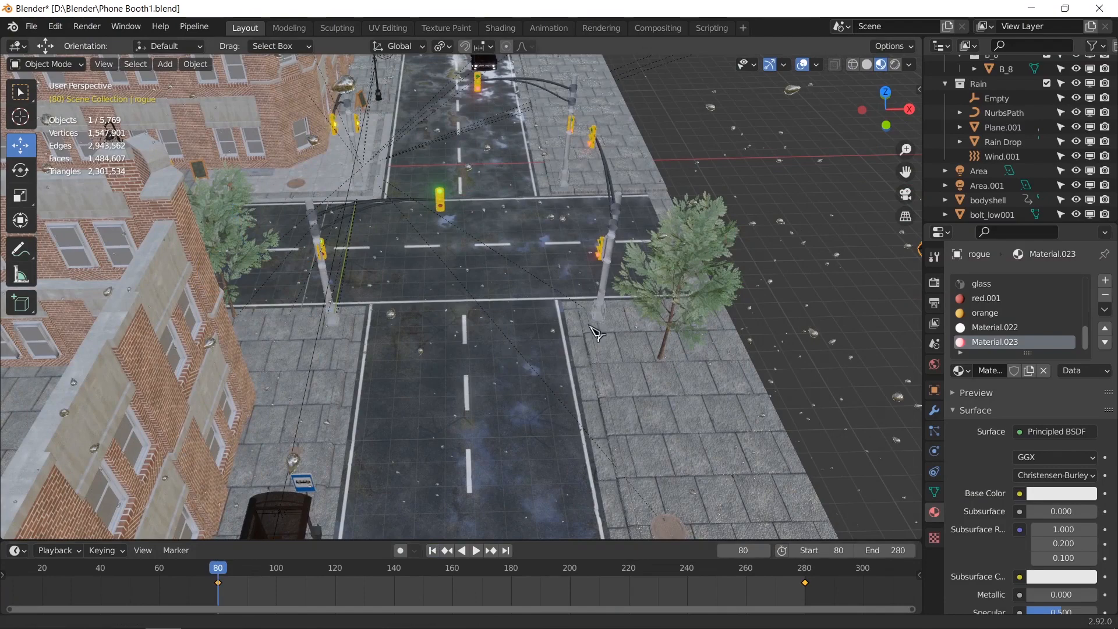
pyautogui.moveTo(596, 332); pyautogui.dragTo(551, 348, button='middle')
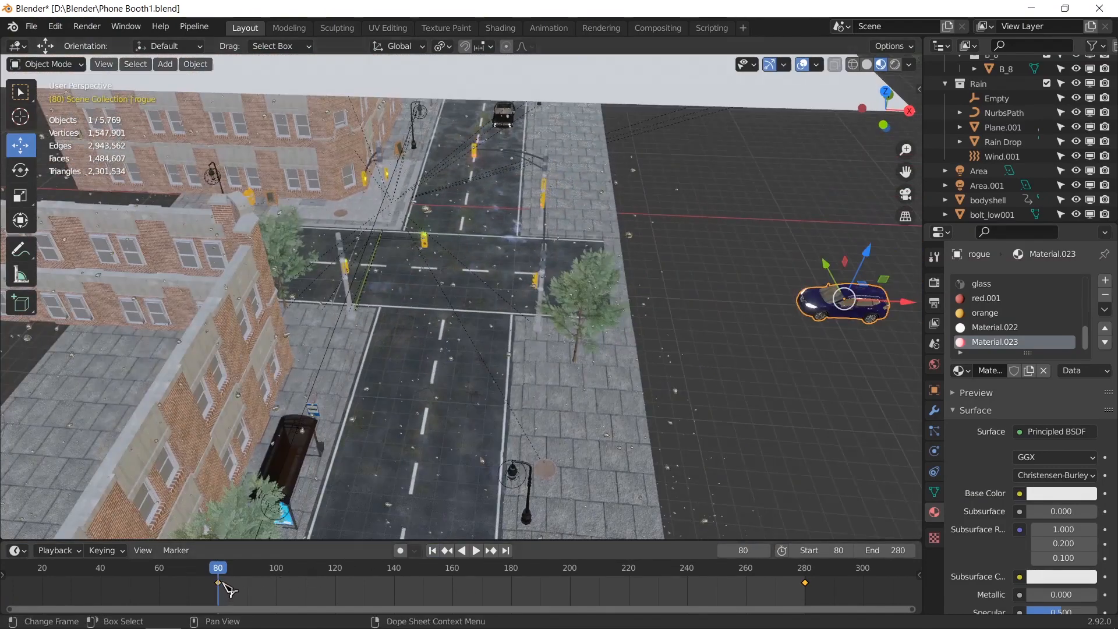
pyautogui.moveTo(223, 583); pyautogui.dragTo(289, 581)
pyautogui.press('space')
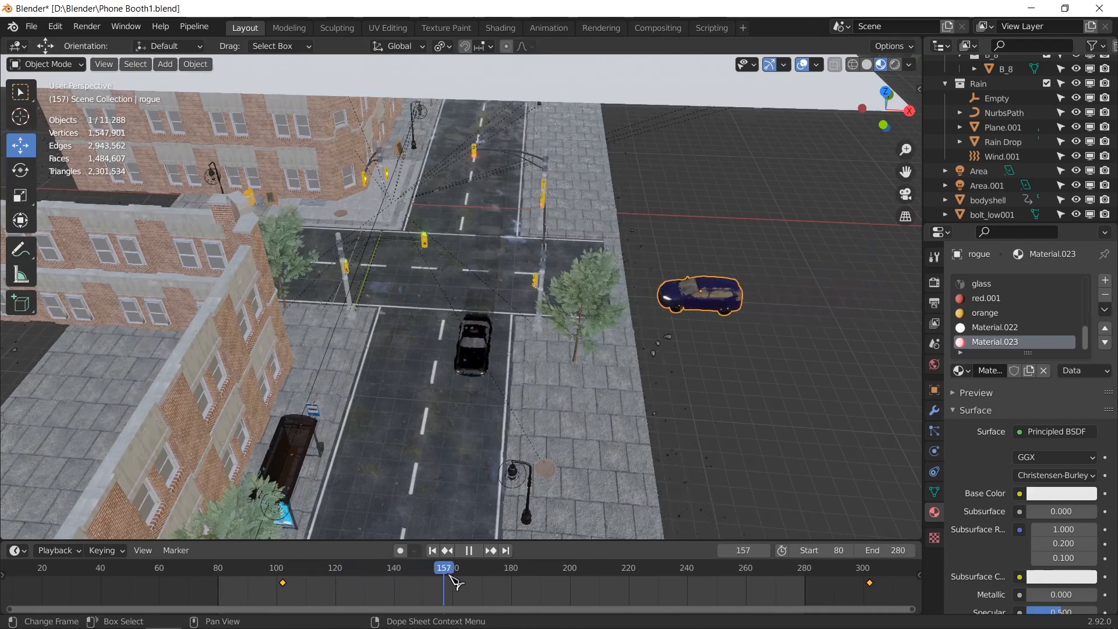
pyautogui.moveTo(282, 583); pyautogui.dragTo(453, 588)
# - Move the blue Nissan's last Location keyframe back to about frame 280
pyautogui.press('space')
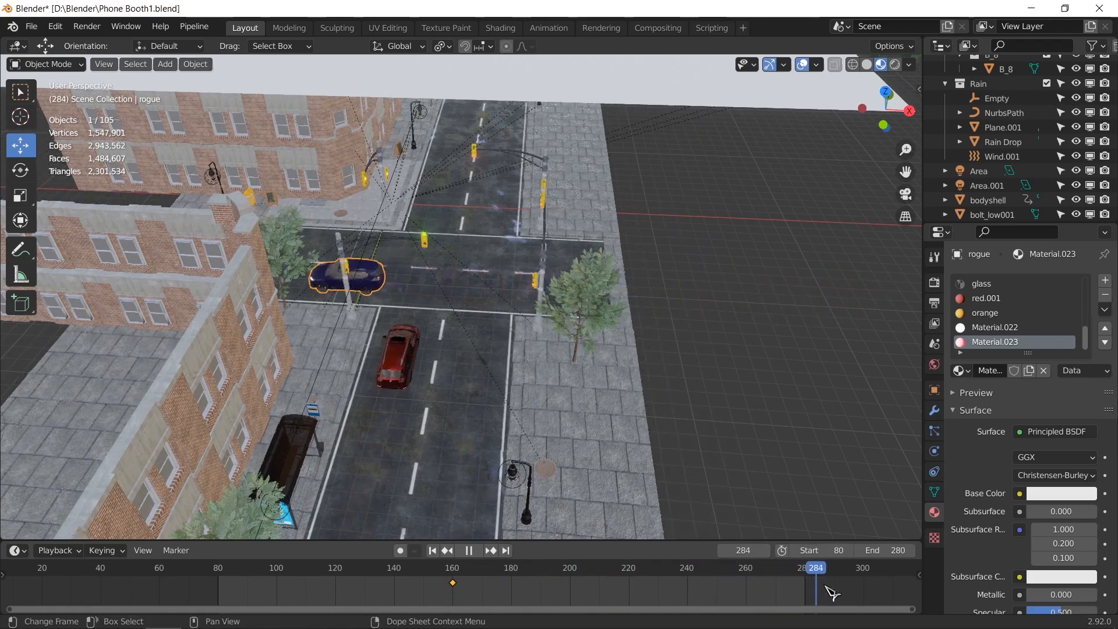
pyautogui.moveTo(839, 588); pyautogui.dragTo(742, 584)
pyautogui.scroll(-2, 751, 590)
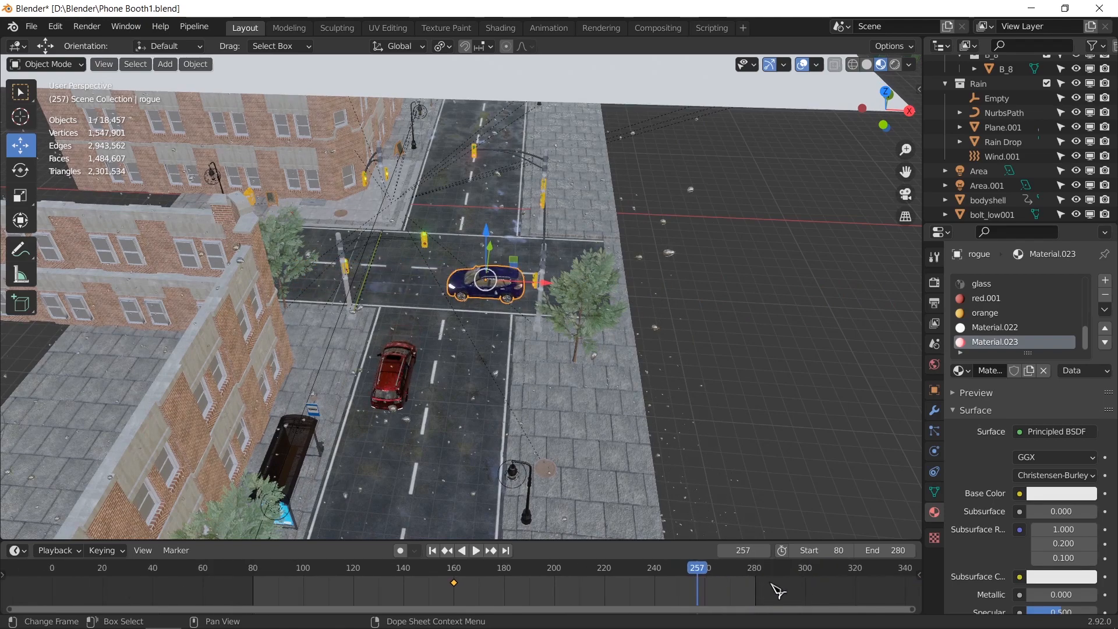
pyautogui.scroll(-1, 792, 591)
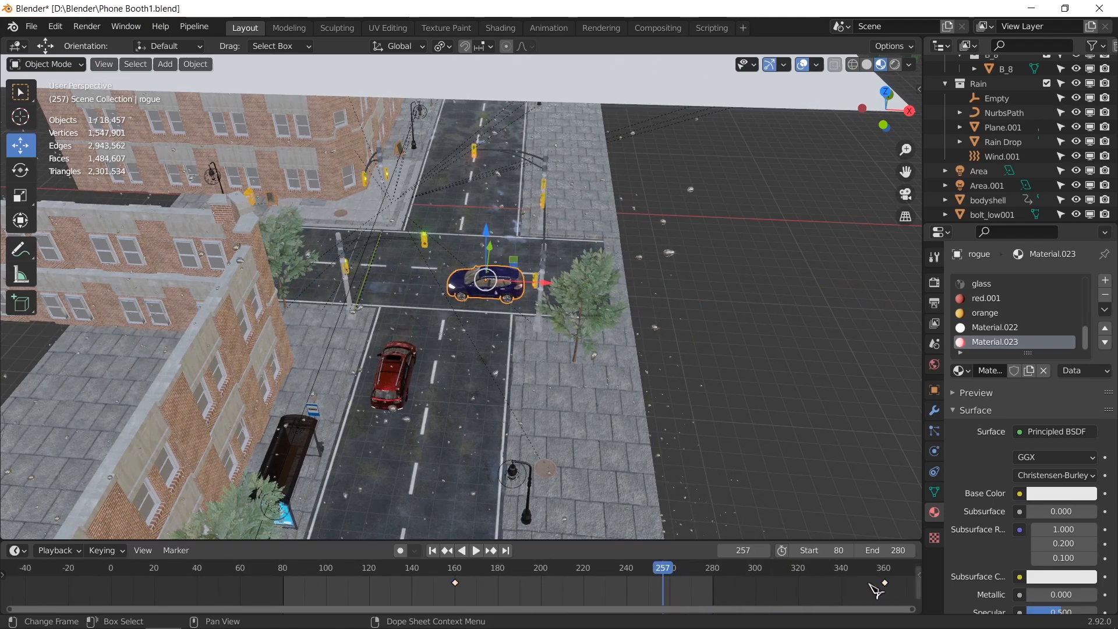
pyautogui.moveTo(870, 586); pyautogui.dragTo(726, 588)
# - Play the retimed animation through the camera view to check when the blue Nissan passes the crossing
pyautogui.click(532, 579)
pyautogui.press('space')
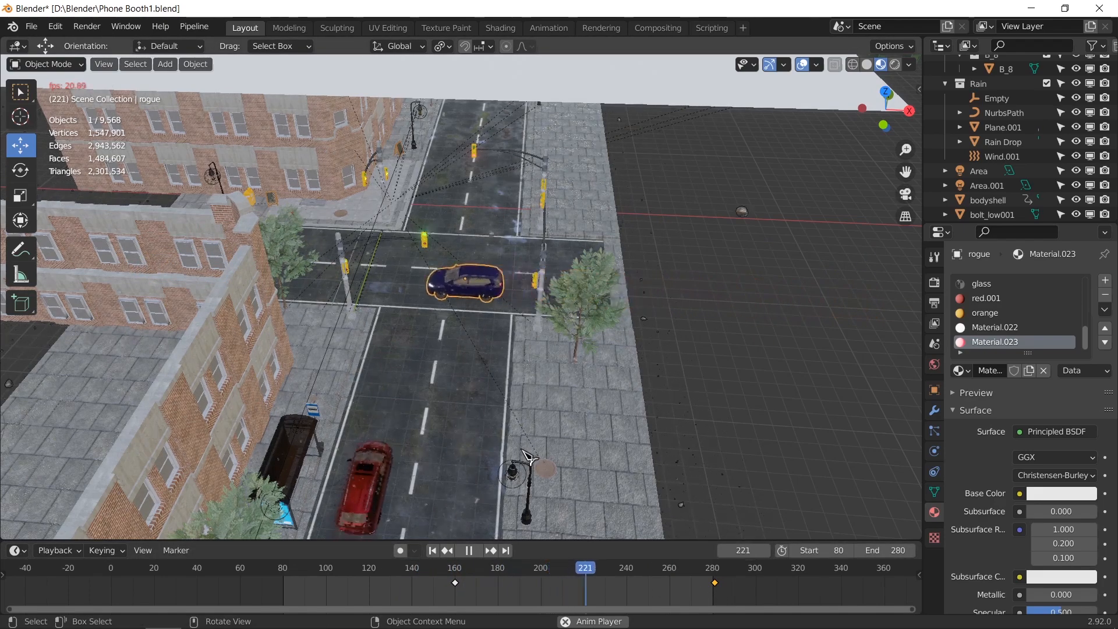
pyautogui.press('KP_0')
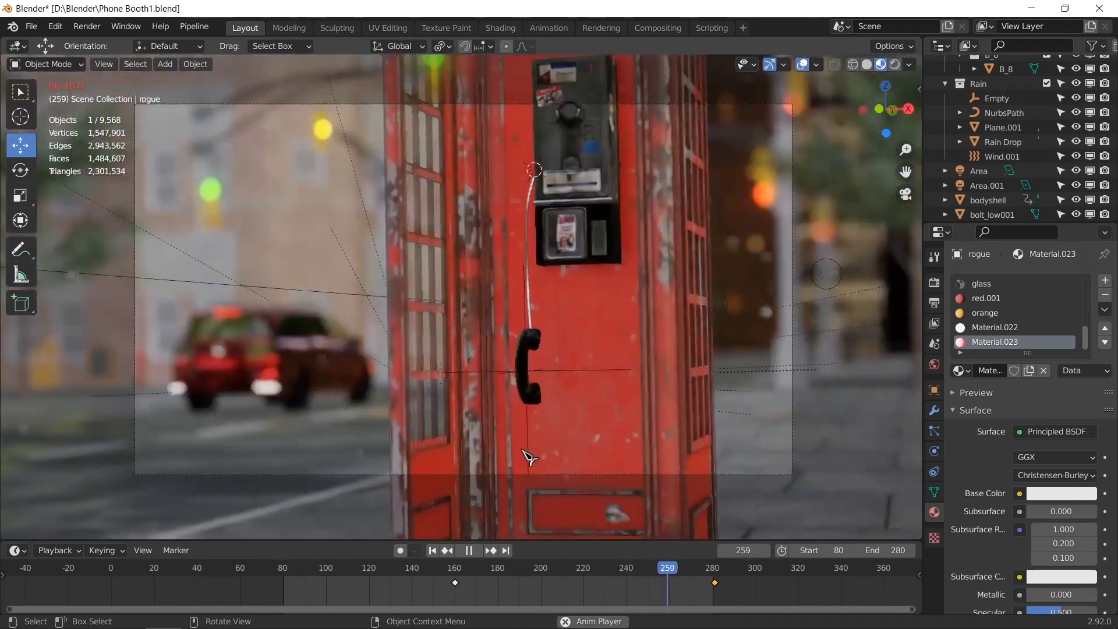
pyautogui.click(397, 580)
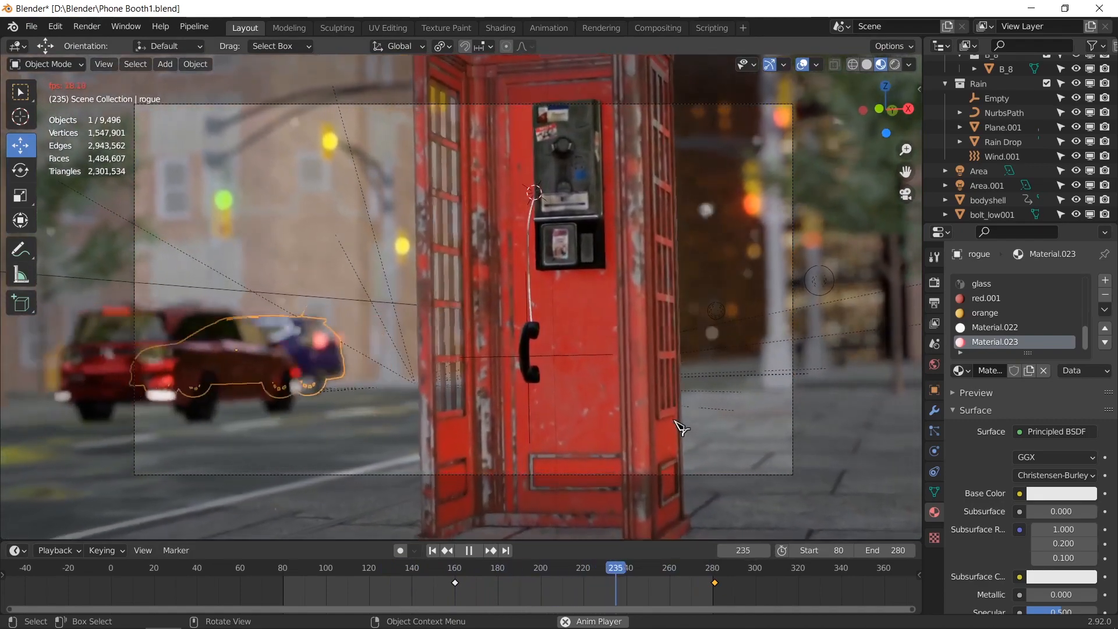
pyautogui.press('space')
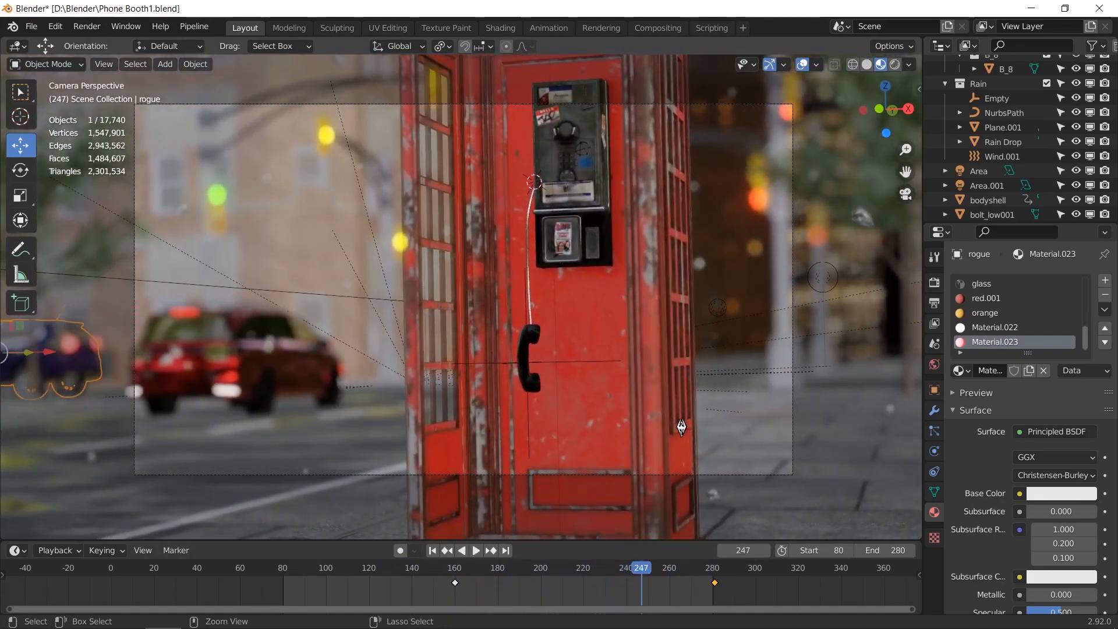
# - Save the file and return to frame 80 in a solid-shaded perspective view with nothing selected
pyautogui.hotkey('ctrl', 's')
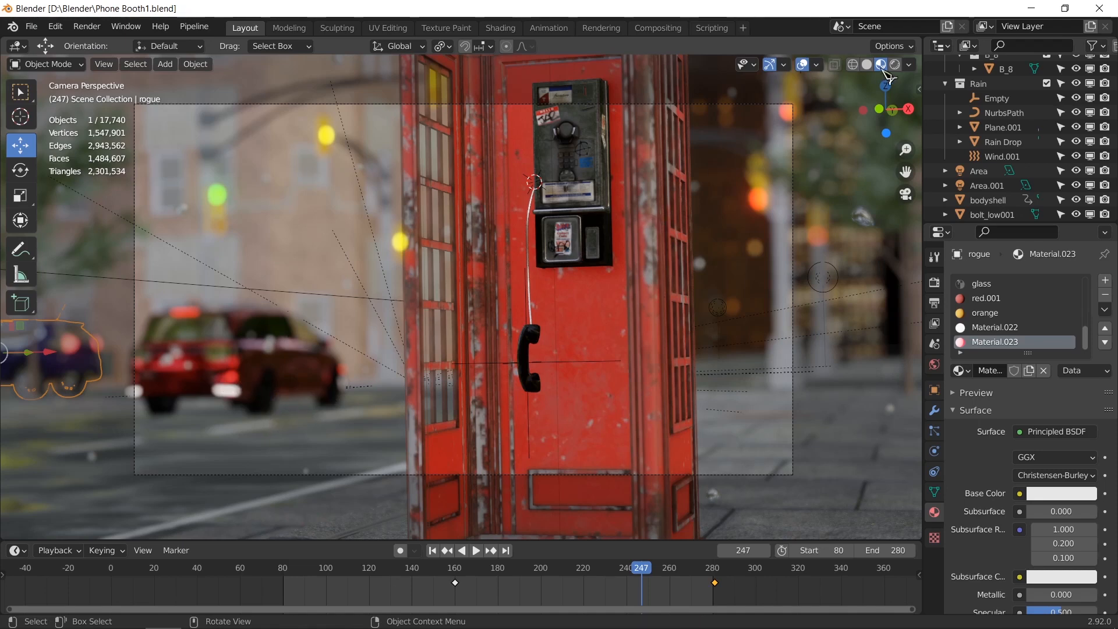
pyautogui.click(867, 65)
pyautogui.moveTo(611, 274); pyautogui.dragTo(527, 554, button='middle')
pyautogui.click(432, 551)
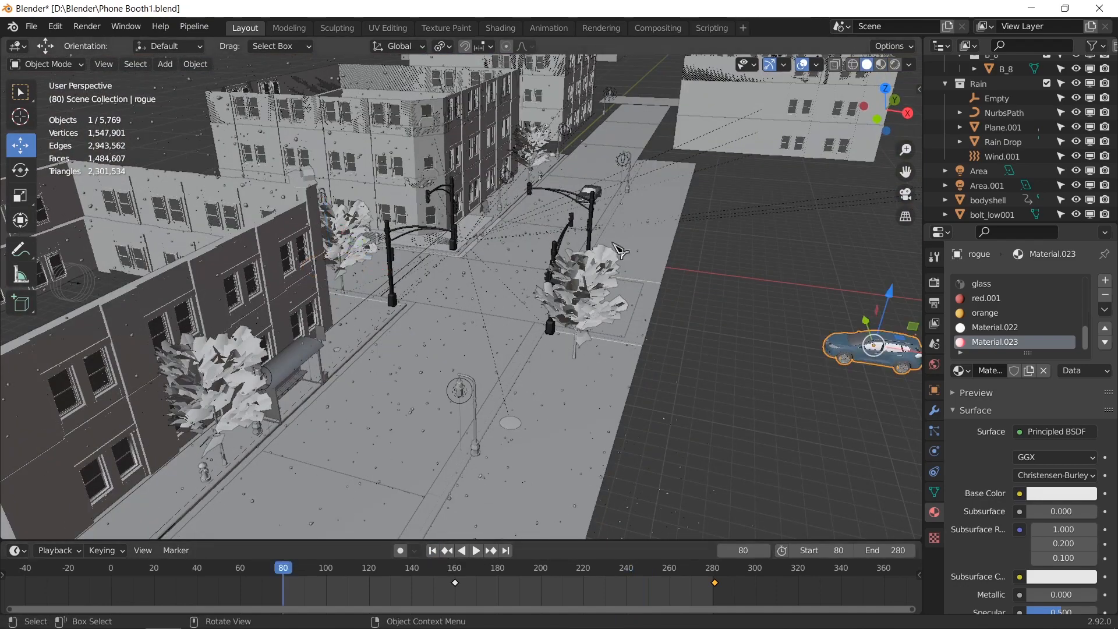
pyautogui.click(695, 375)
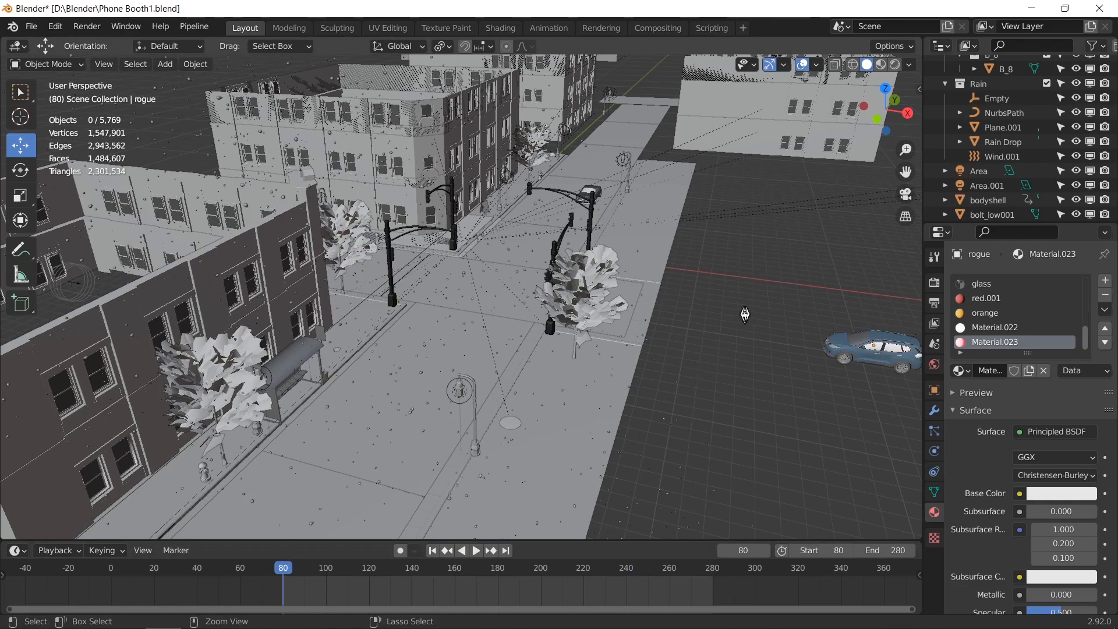